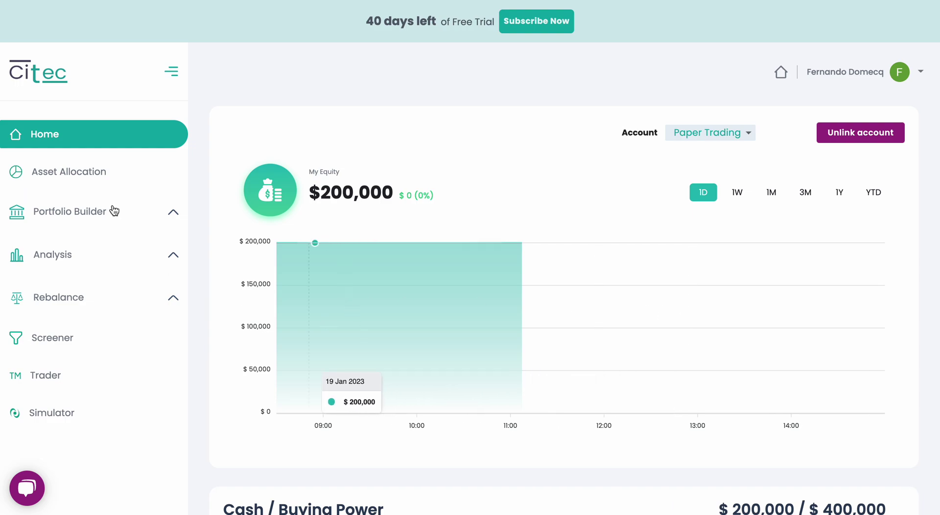
drag(394, 194, 314, 193)
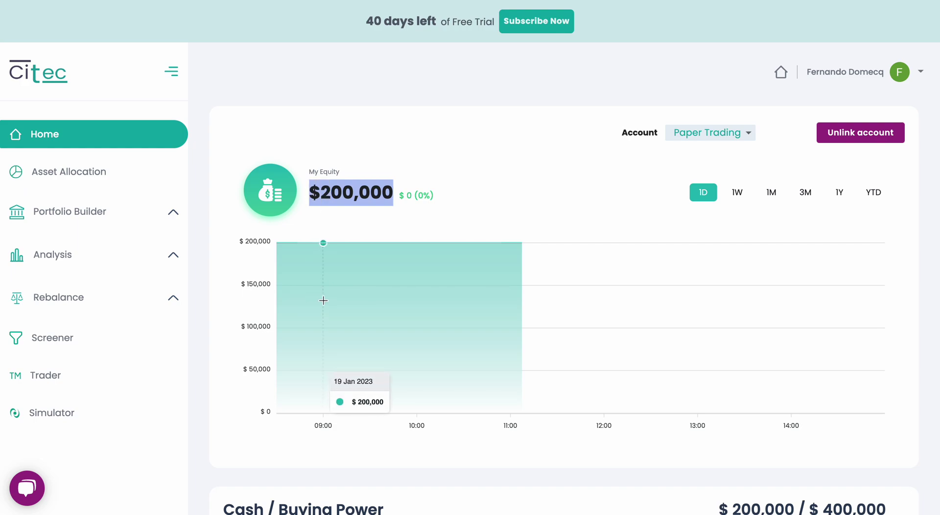
scroll(324, 308, down, 1)
scroll(324, 308, up, 1)
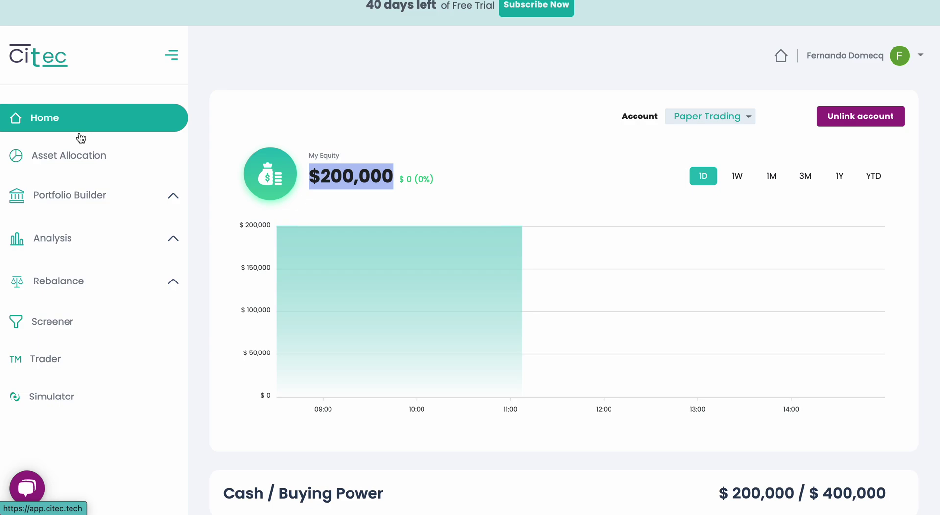
Step: Open the Asset Allocation page and bring up its strategy editing section
click(67, 160)
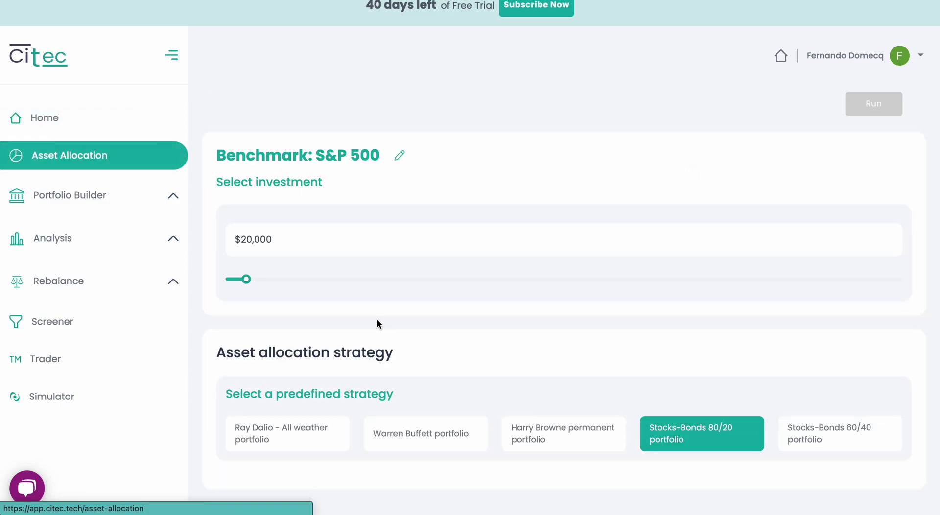
scroll(423, 339, down, 4)
scroll(439, 338, down, 2)
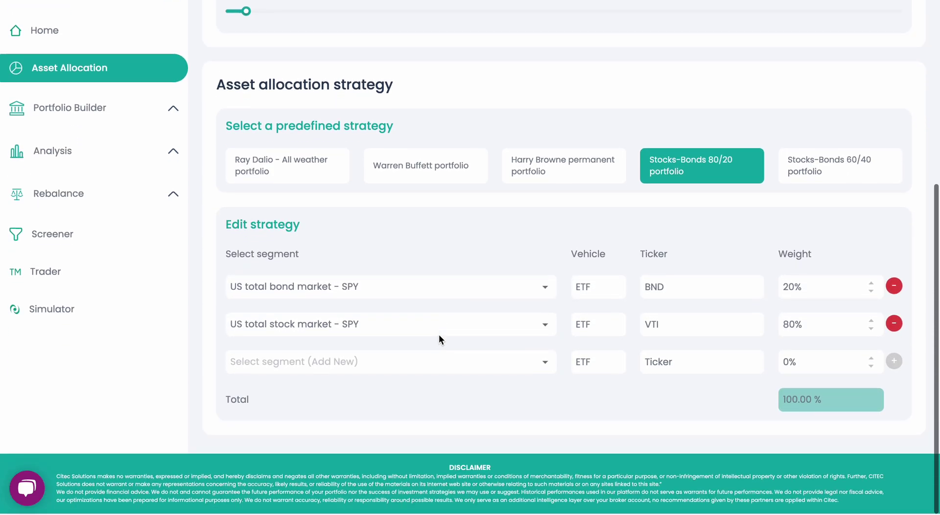
Step: Replace the US total bond market segment in the strategy with US large cap - SPY
click(547, 297)
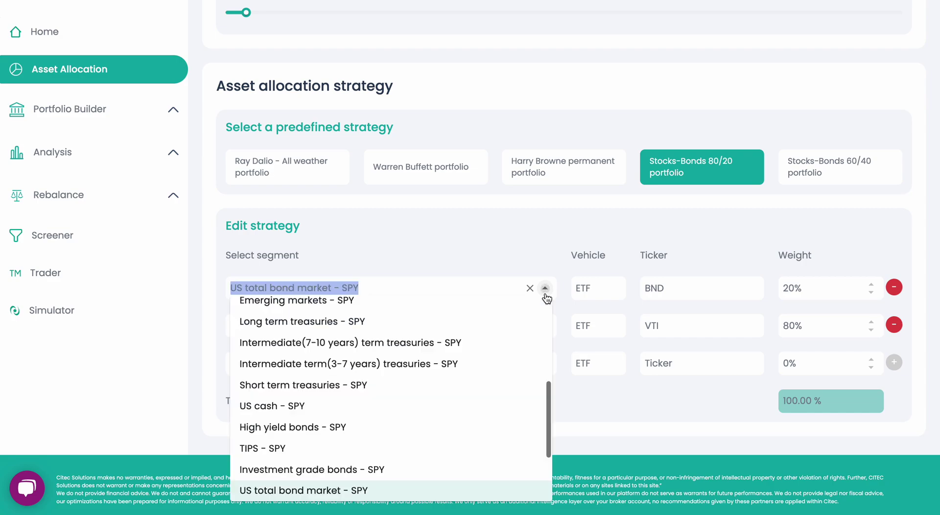
scroll(490, 415, down, 2)
scroll(489, 415, down, 1)
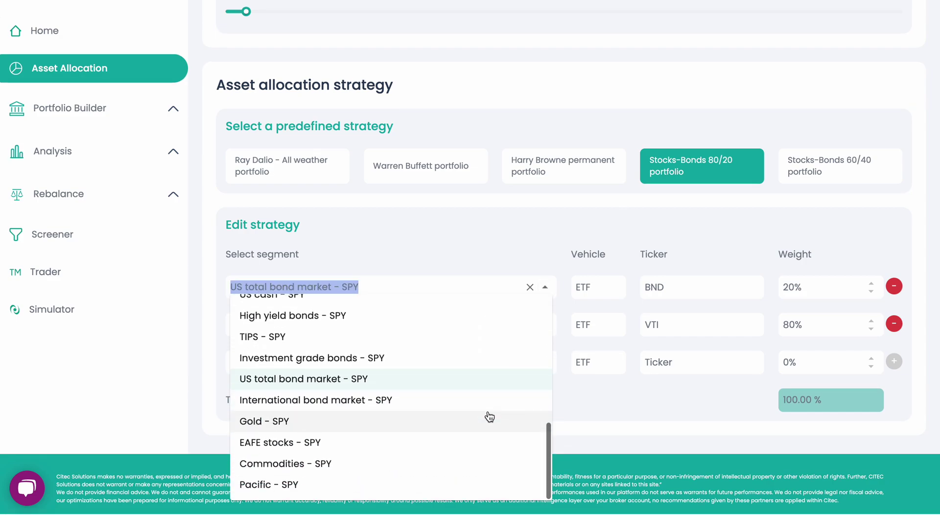
scroll(490, 383, up, 3)
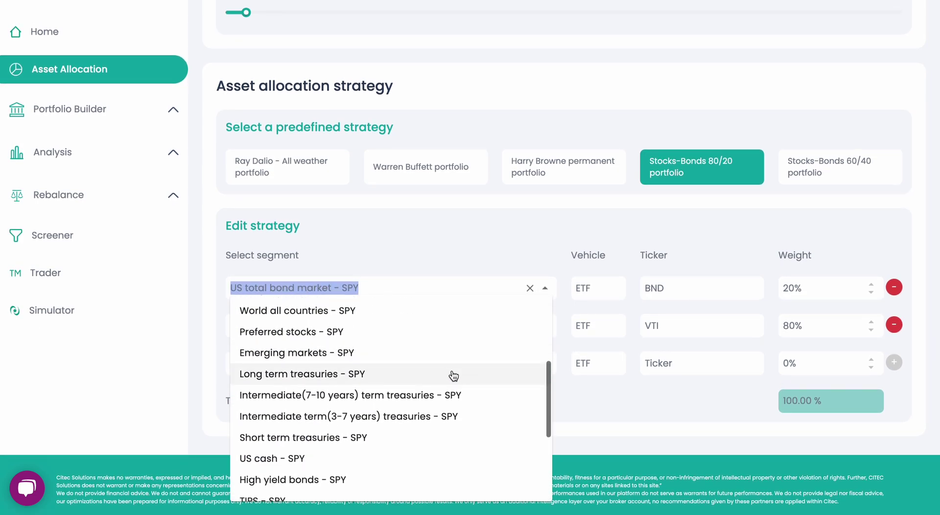
scroll(453, 360, up, 3)
scroll(455, 363, up, 1)
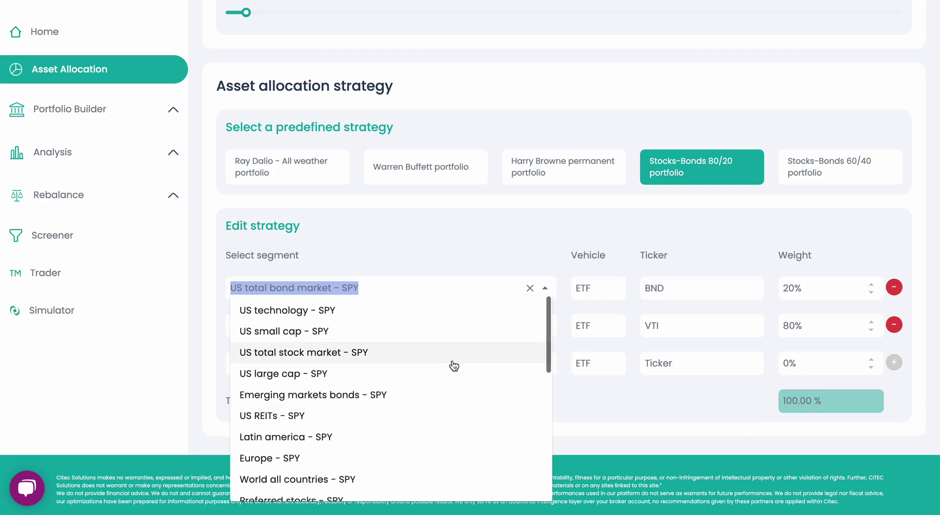
click(385, 375)
Step: Set the weight of the US total stock market segment to 10%
drag(812, 290, 763, 293)
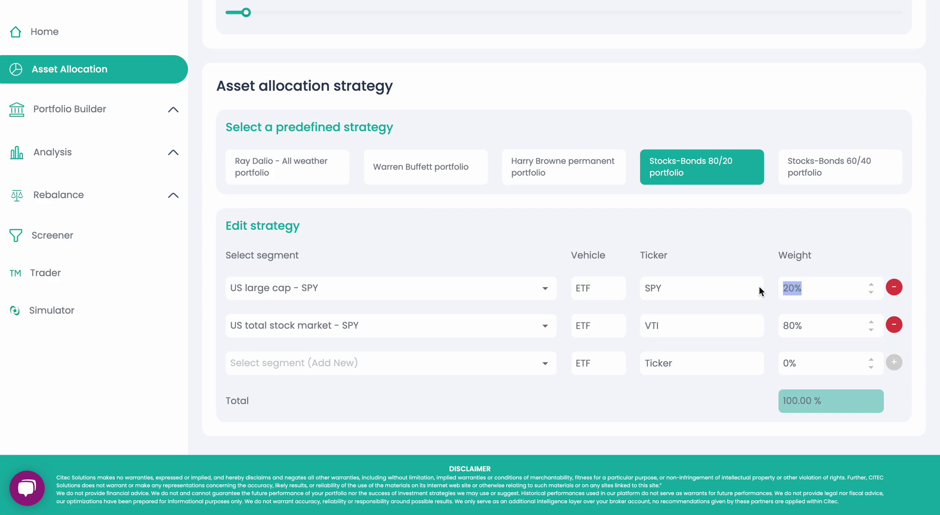
drag(803, 327, 724, 326)
text(10)
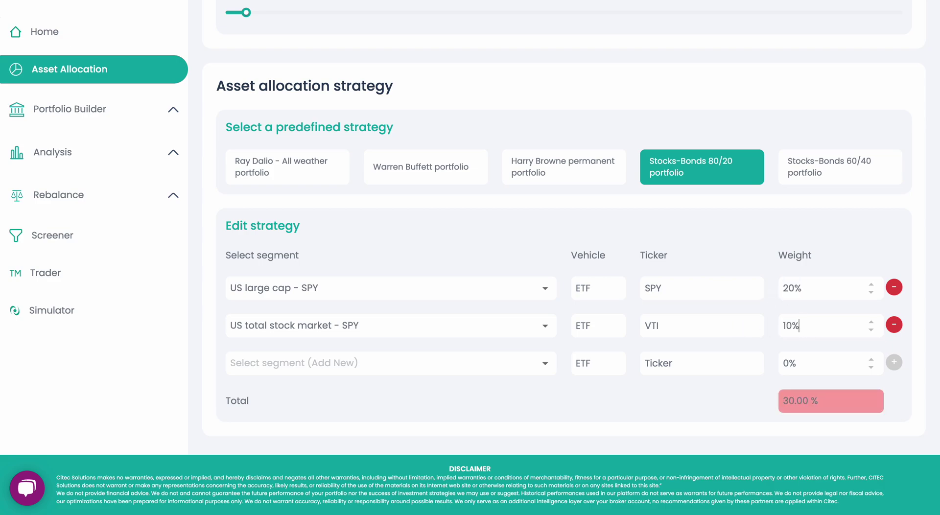
click(786, 288)
drag(805, 289, 763, 291)
click(824, 288)
Step: Replace the US total stock market segment with Europe - SPY and set its weight to 5%
click(547, 327)
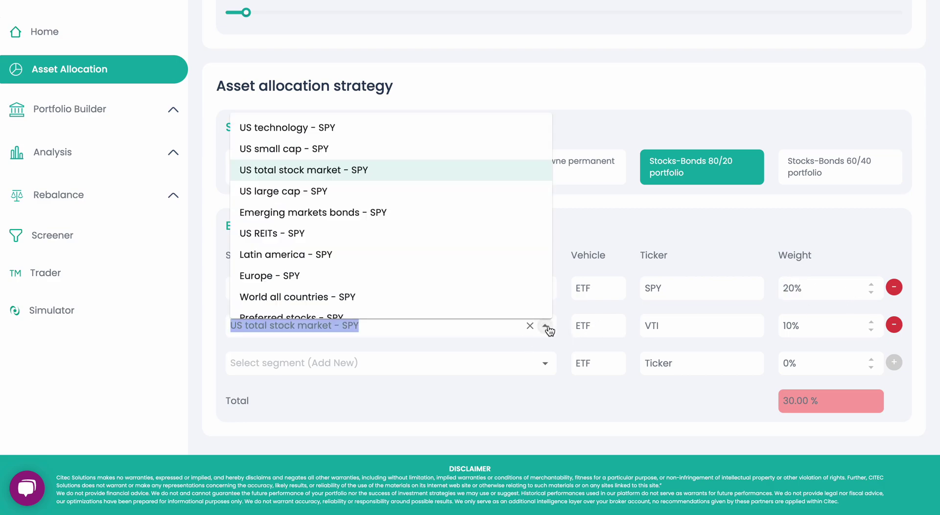
click(444, 287)
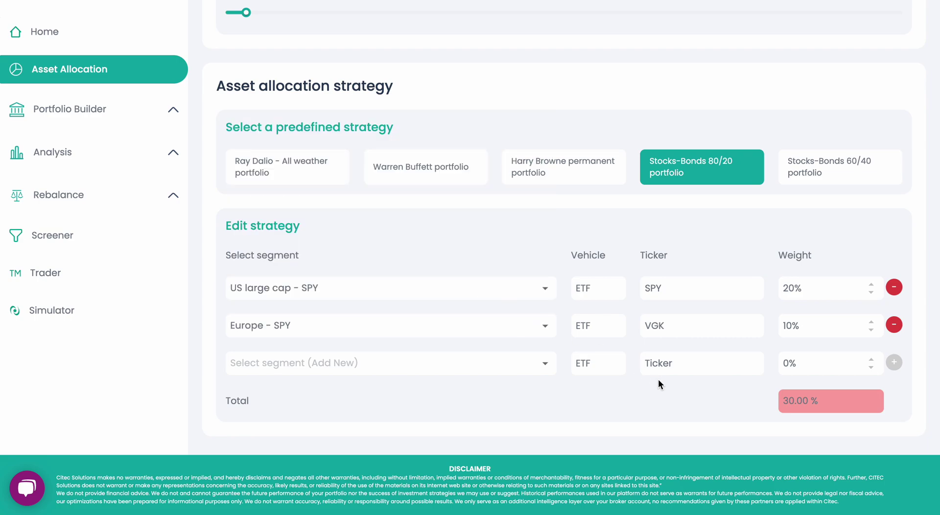
click(797, 327)
text(5)
drag(805, 328, 758, 332)
Step: Add an Emerging markets - SPY segment with a weight of 10% to the strategy
click(544, 363)
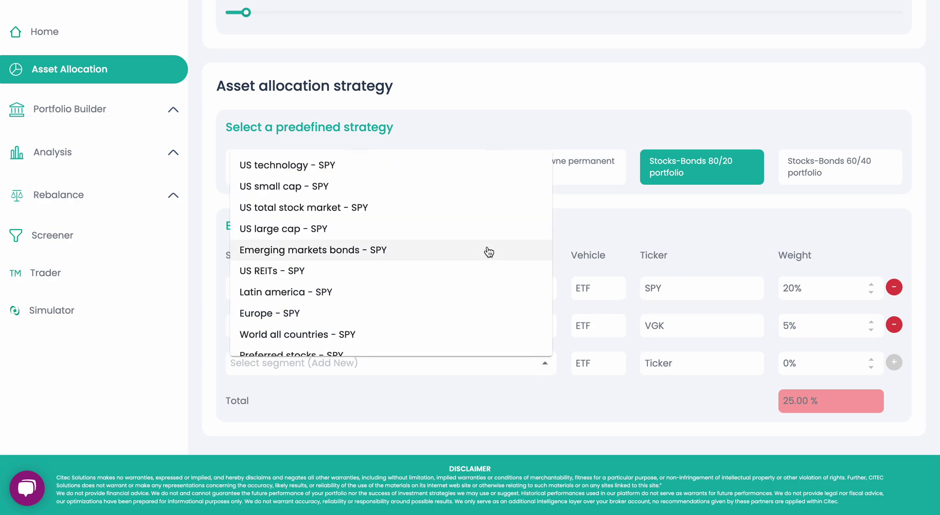
scroll(487, 251, down, 3)
scroll(489, 252, down, 5)
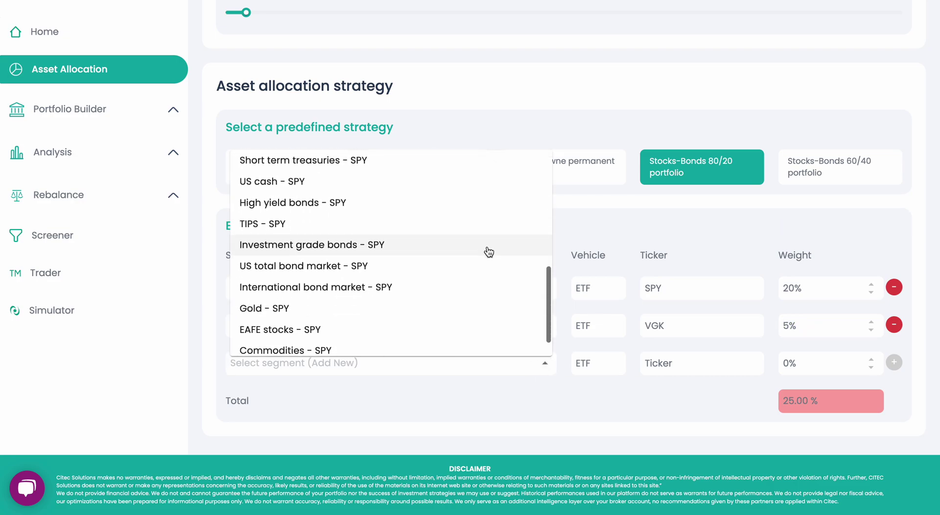
scroll(490, 245, up, 3)
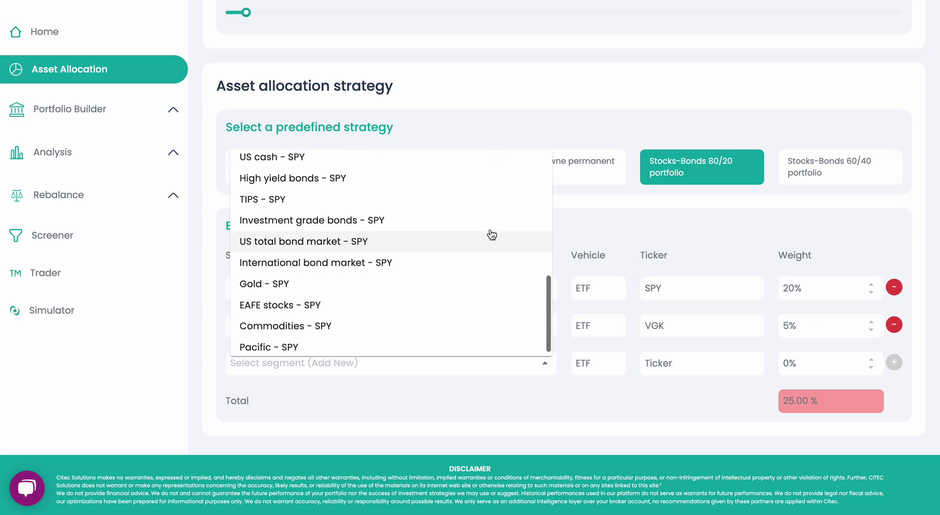
scroll(490, 235, up, 3)
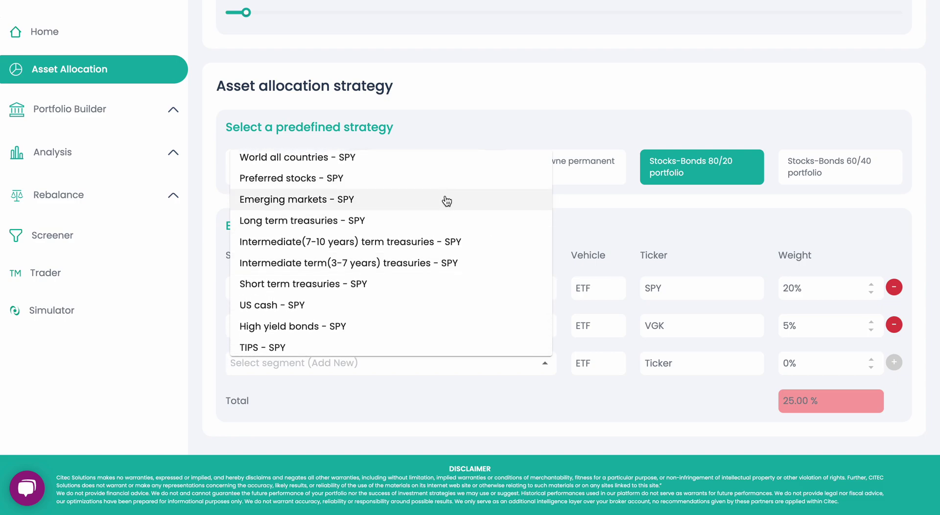
click(446, 198)
click(789, 365)
double_click(788, 367)
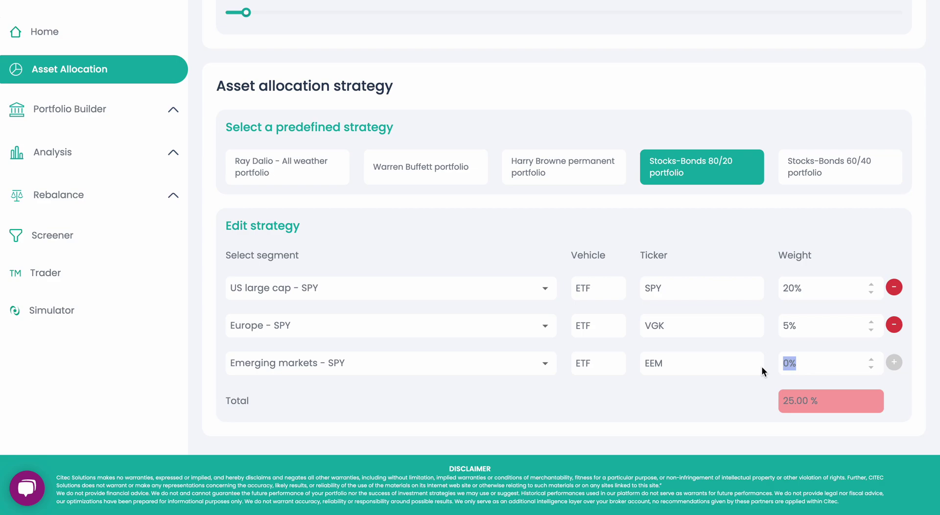
text(10)
click(894, 362)
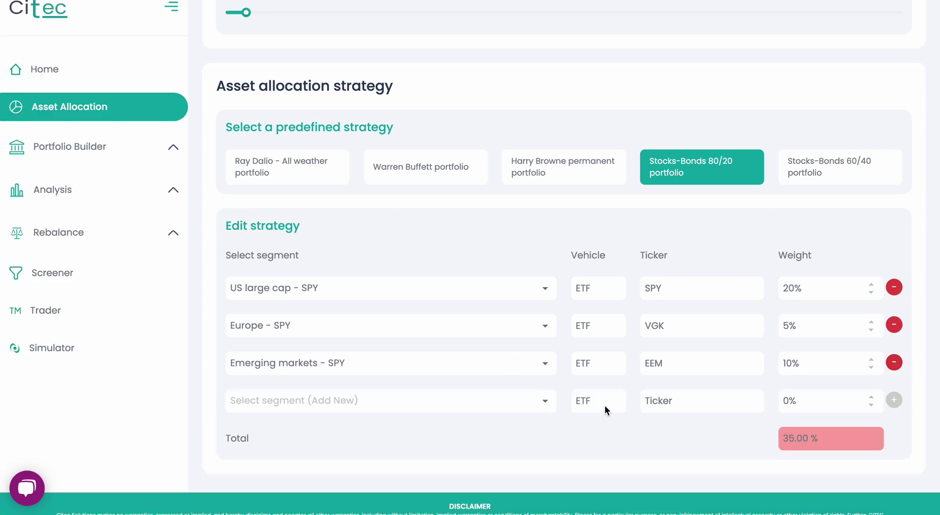
Step: Add a Pacific - SPY segment with a weight of 10% to the strategy
click(545, 401)
scroll(507, 351, down, 5)
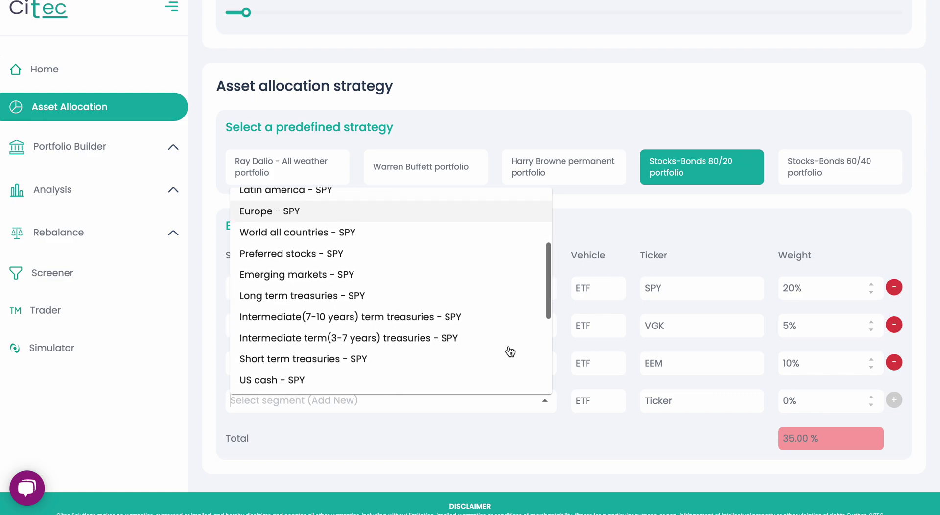
scroll(509, 351, down, 4)
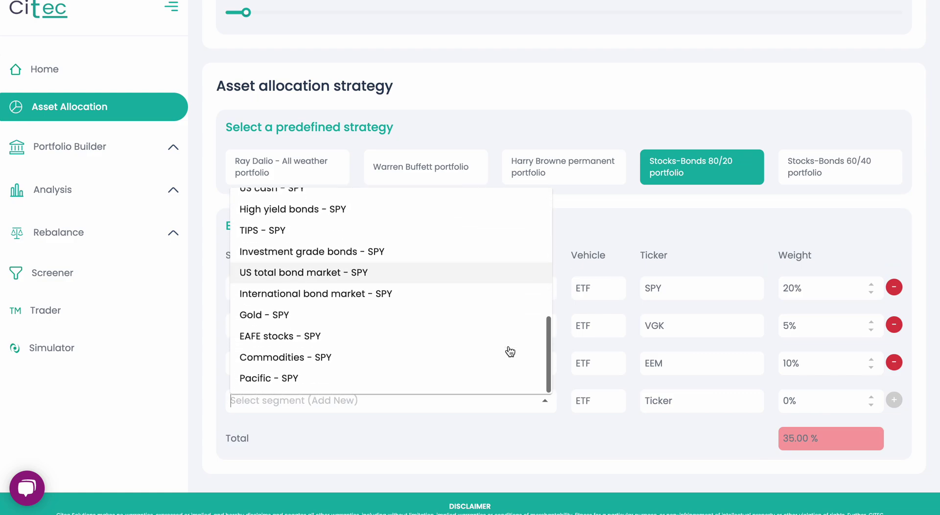
scroll(489, 254, up, 3)
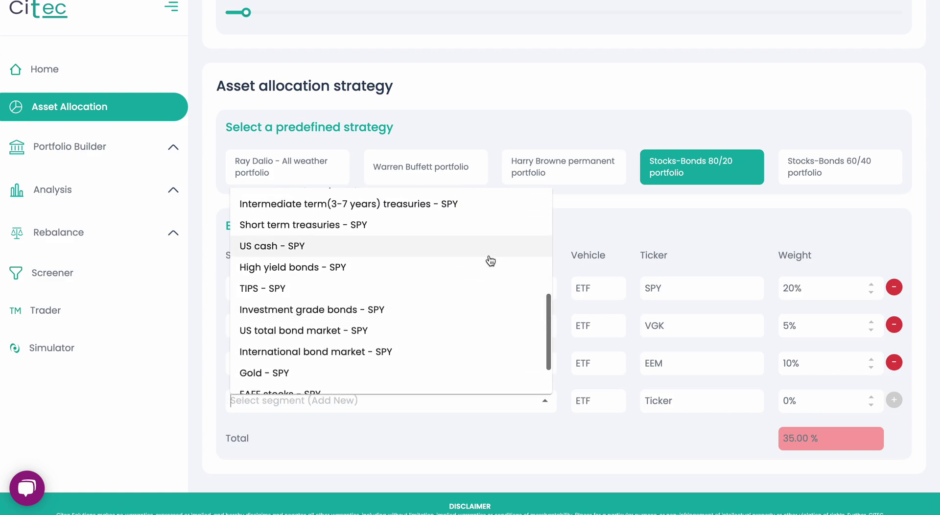
scroll(491, 261, up, 5)
scroll(491, 261, down, 2)
scroll(490, 260, down, 2)
scroll(490, 261, up, 2)
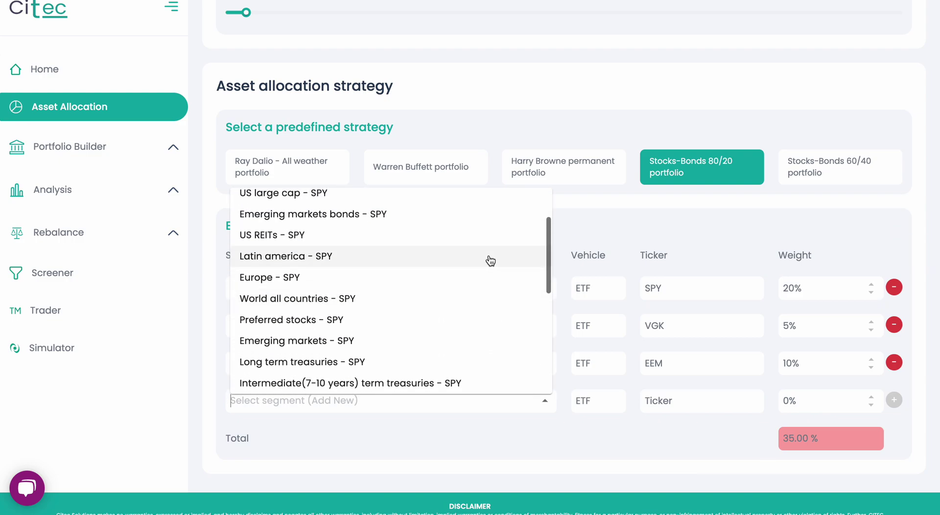
scroll(473, 296, down, 10)
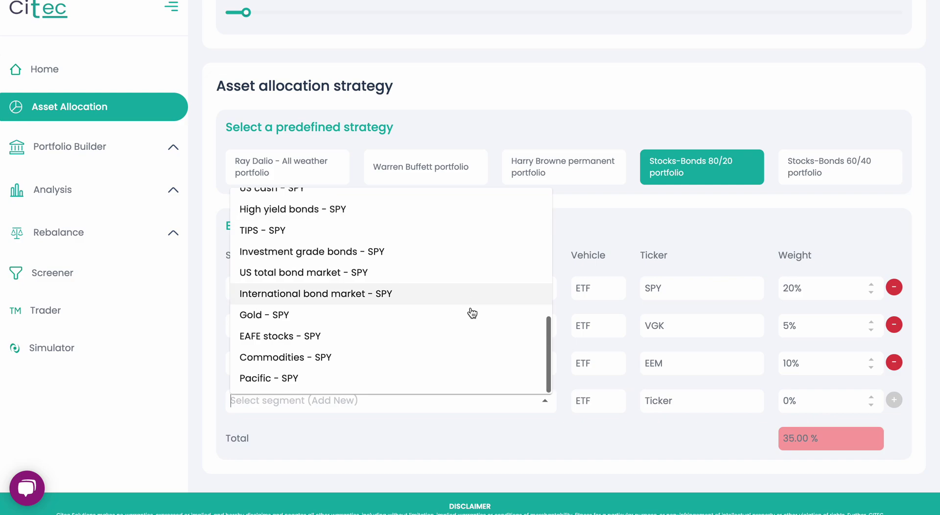
scroll(485, 270, up, 3)
scroll(484, 269, down, 3)
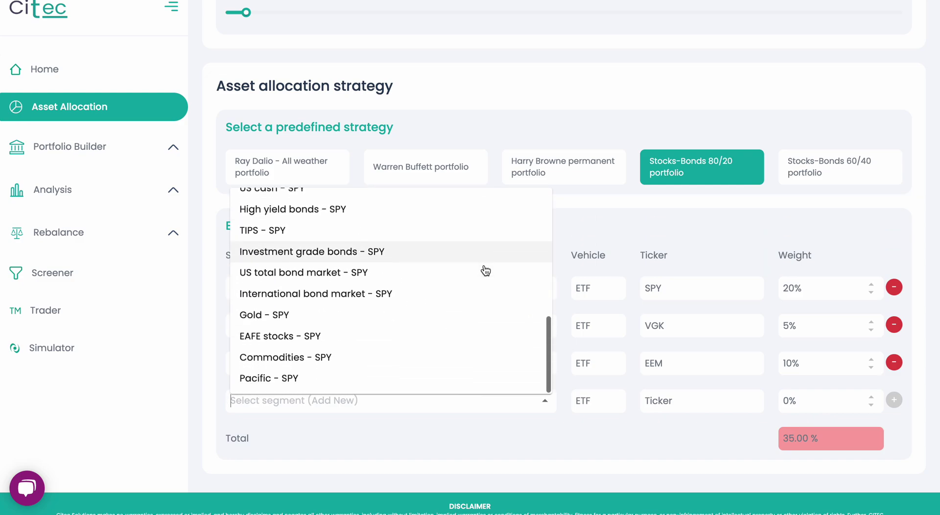
click(460, 377)
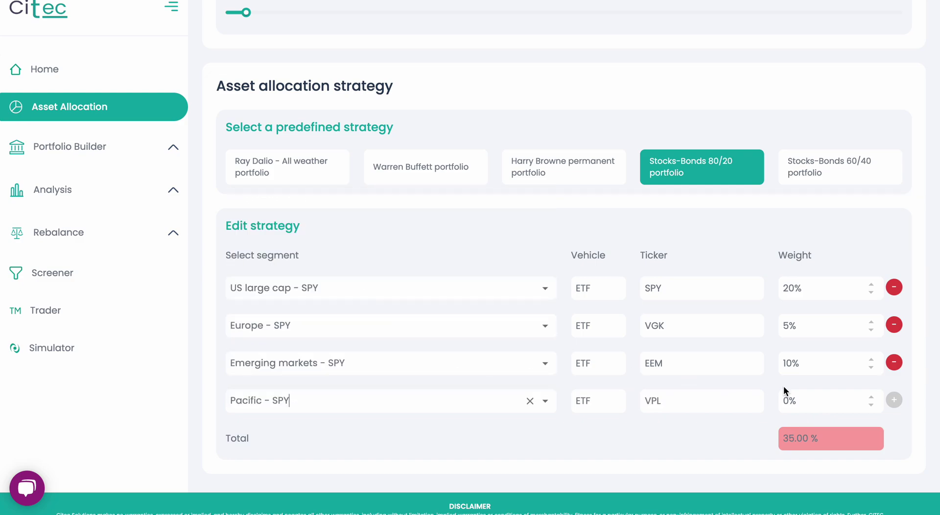
double_click(790, 402)
text(10)
click(894, 400)
Step: Set the US large cap segment's weight to 30% and the Emerging markets segment's weight to 5%
drag(821, 363, 753, 366)
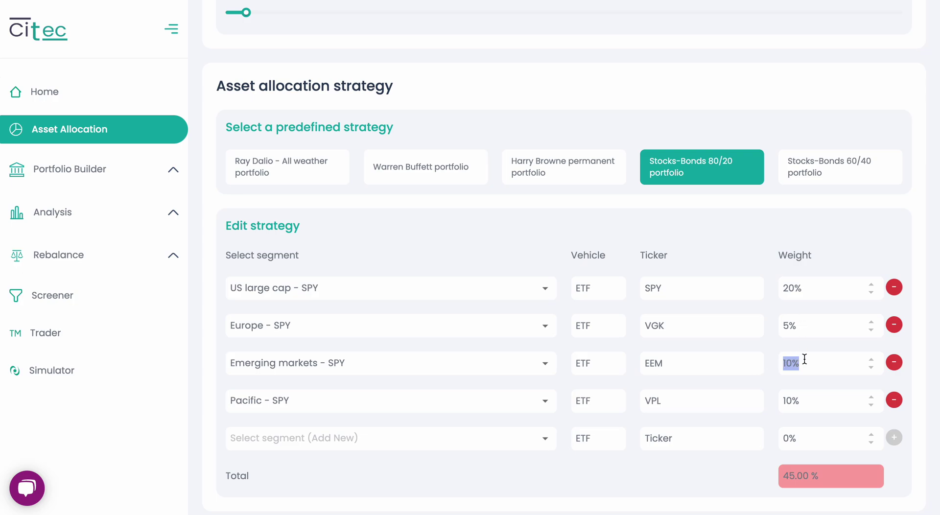
text(7)
drag(806, 288, 760, 288)
text(3)
drag(804, 363, 752, 360)
text(5)
Step: Add an Intermediate term(3-7 years) treasuries - SPY segment with a weight of 10%
scroll(808, 357, down, 3)
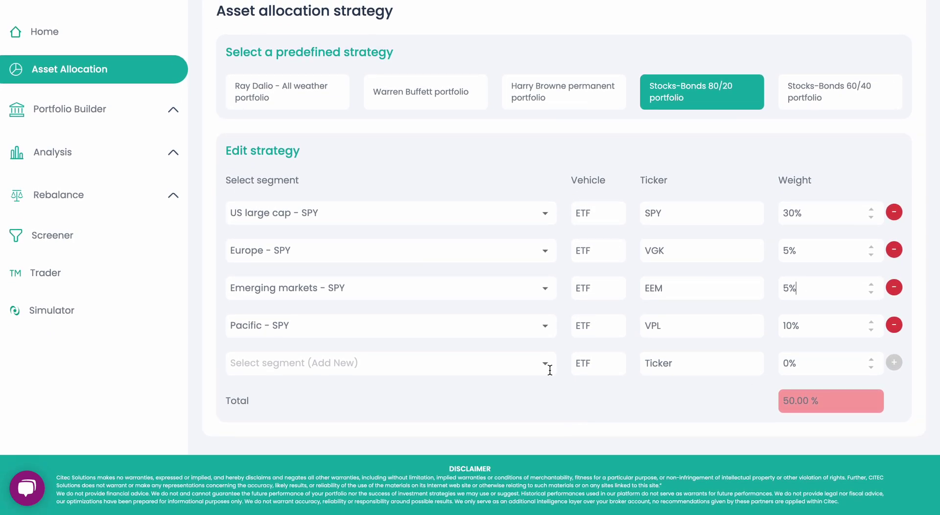
click(544, 362)
scroll(496, 267, down, 5)
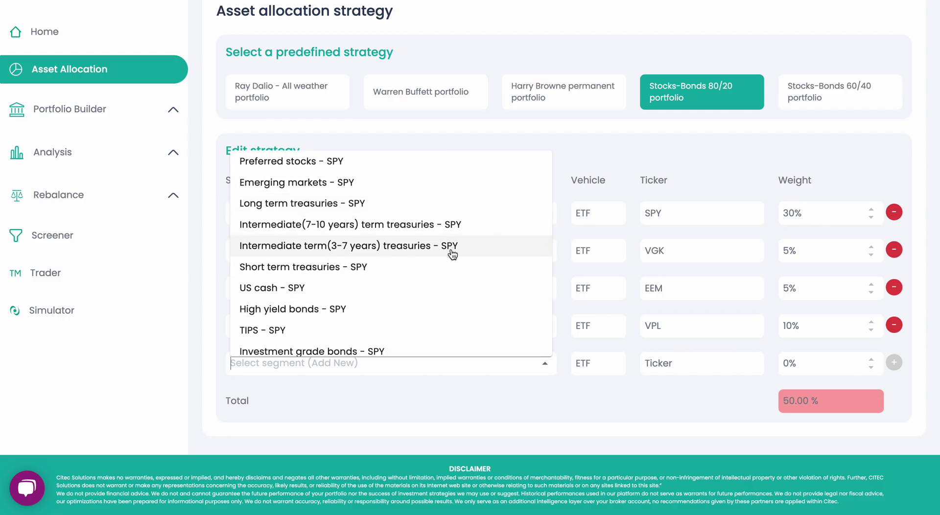
click(451, 245)
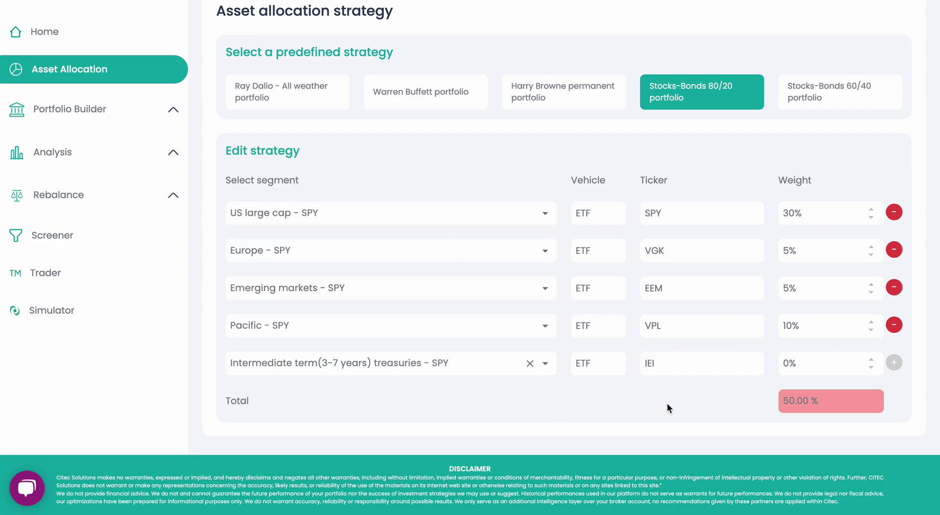
double_click(804, 366)
text(10)
click(895, 363)
Step: Add a Long term treasuries - SPY segment with a weight of 25%
click(545, 401)
scroll(508, 325, down, 2)
scroll(509, 320, down, 2)
click(495, 302)
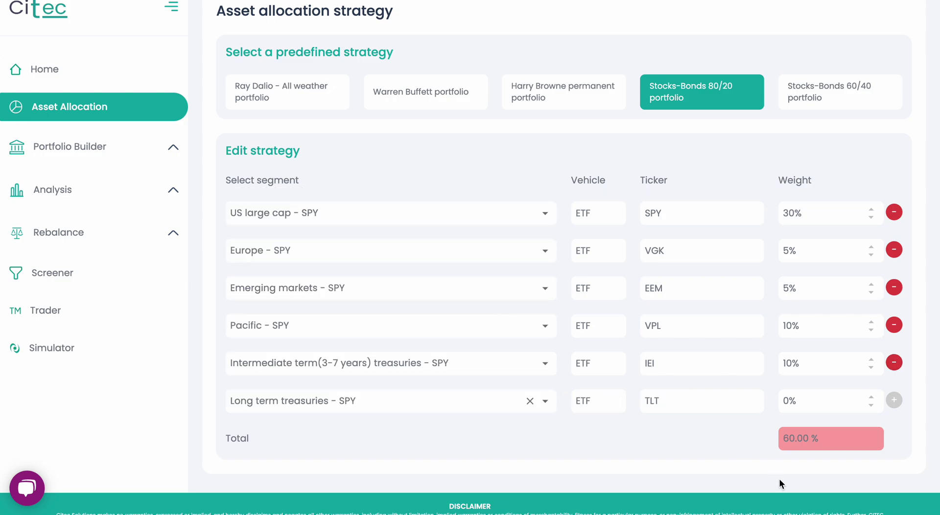
drag(803, 398, 759, 403)
text(25)
click(894, 400)
Step: Add an Investment grade bonds - SPY segment and set its weight to 10%
scroll(744, 422, down, 2)
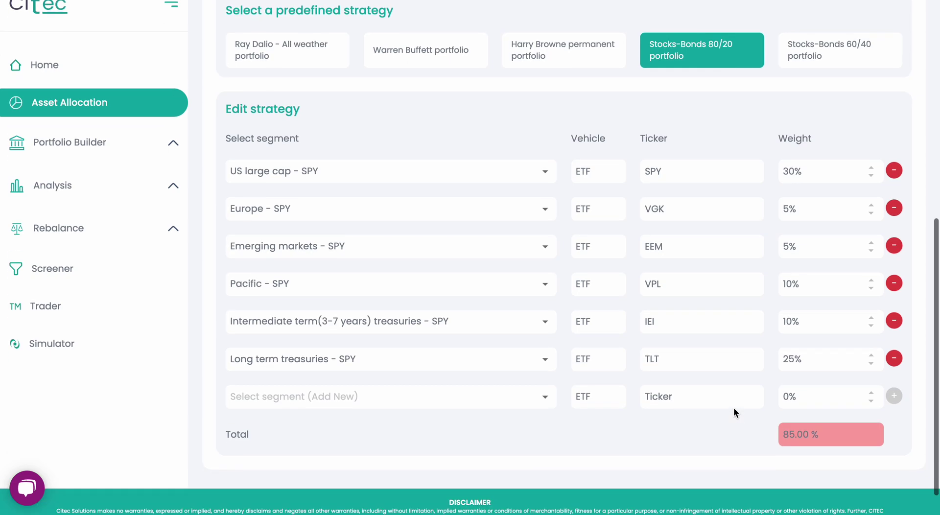
click(547, 365)
scroll(501, 287, down, 3)
scroll(501, 287, down, 3)
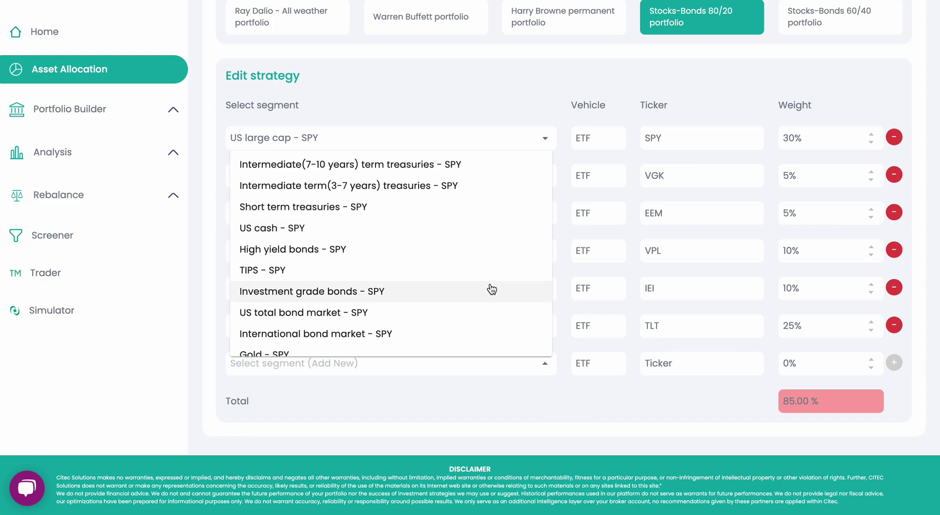
scroll(490, 288, down, 1)
click(479, 277)
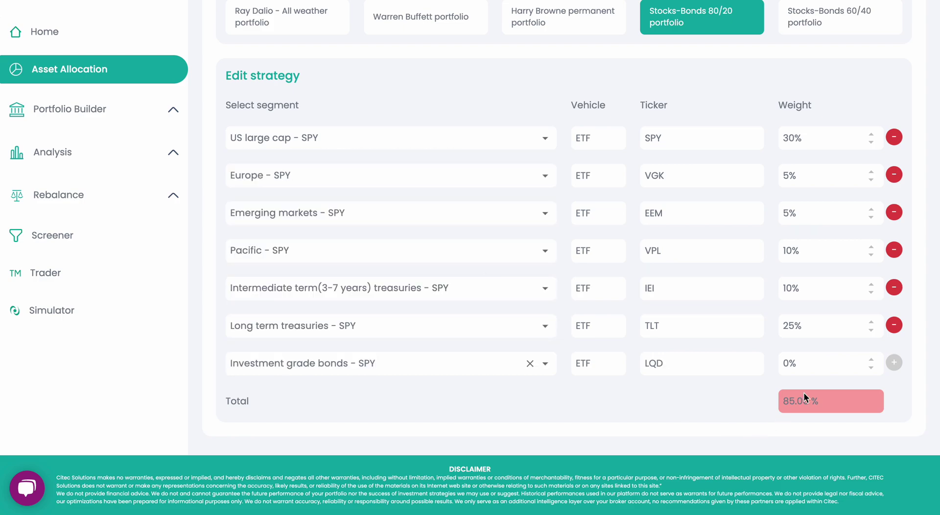
click(813, 363)
text(5)
click(894, 365)
drag(814, 368, 765, 363)
text(10)
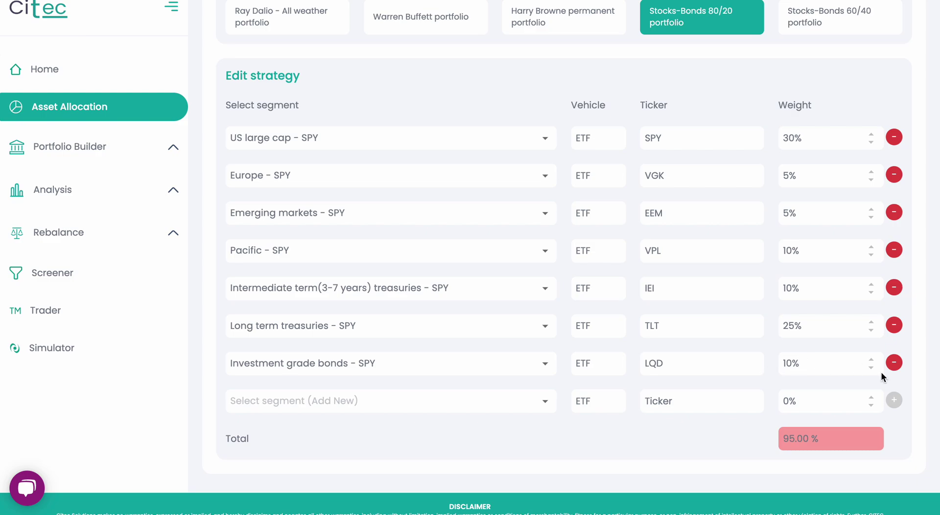
Step: Add a Gold - SPY segment to the strategy with a weight of 5%
click(832, 396)
click(512, 410)
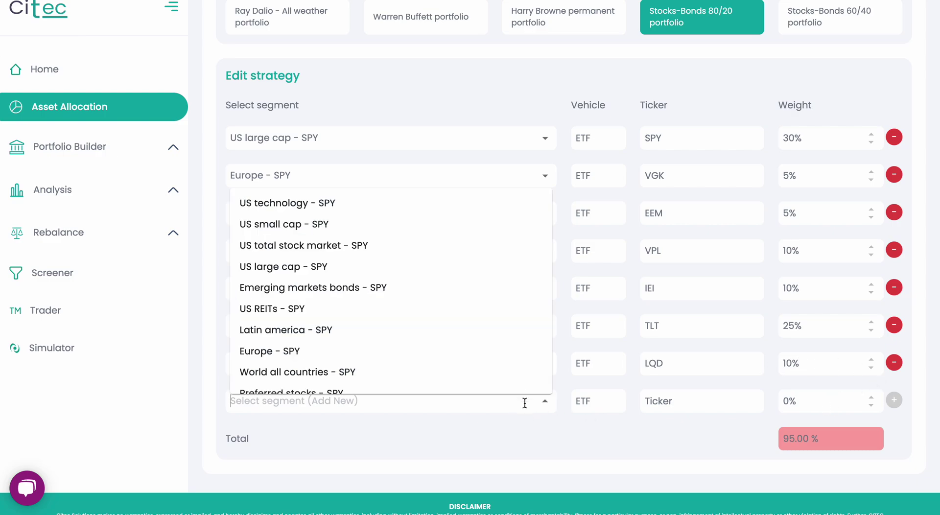
scroll(502, 358, down, 4)
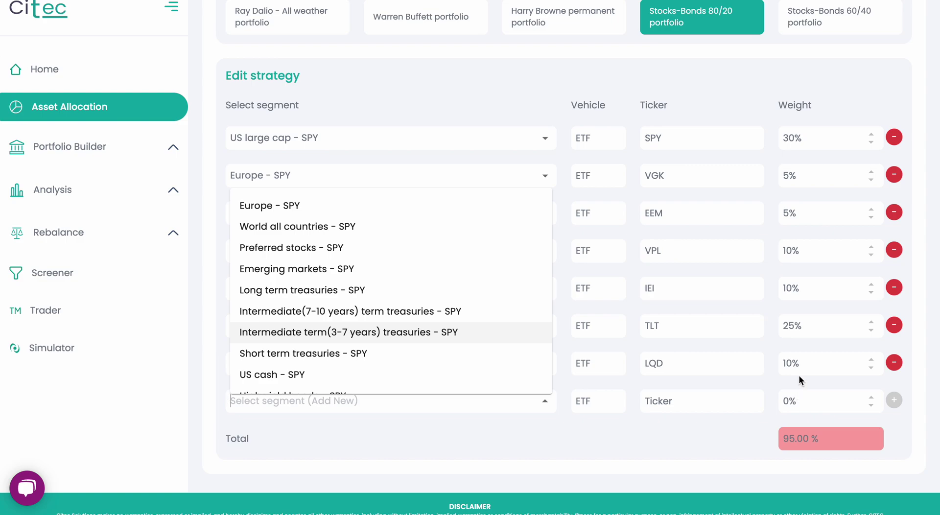
scroll(422, 304, down, 3)
scroll(420, 307, down, 3)
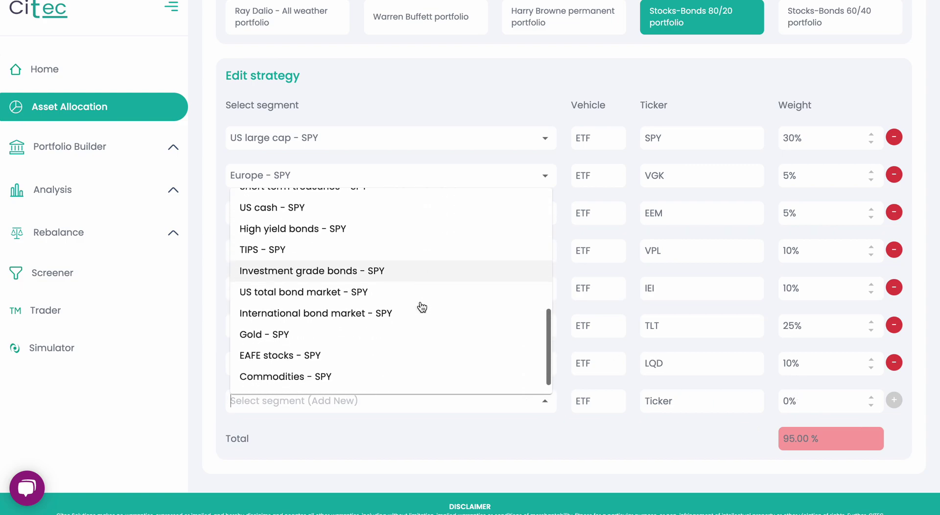
click(410, 314)
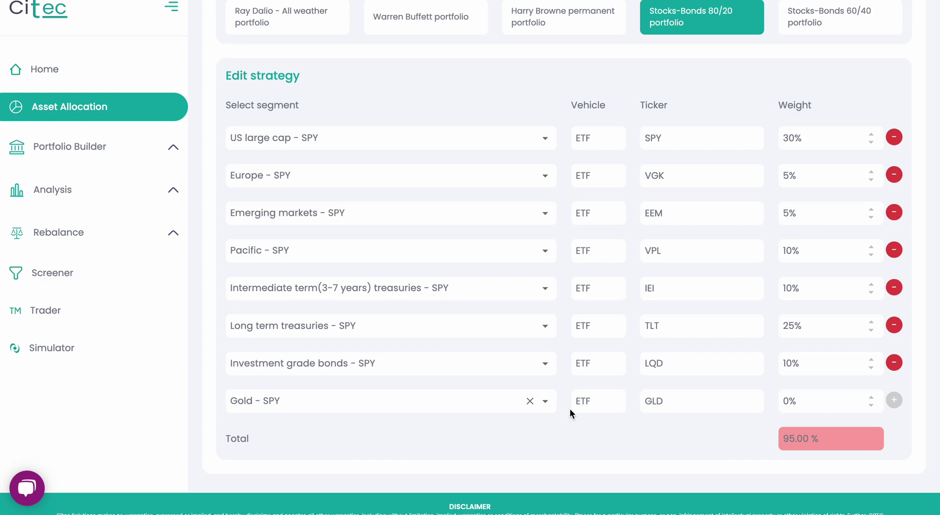
drag(828, 405, 763, 401)
text(5)
click(894, 404)
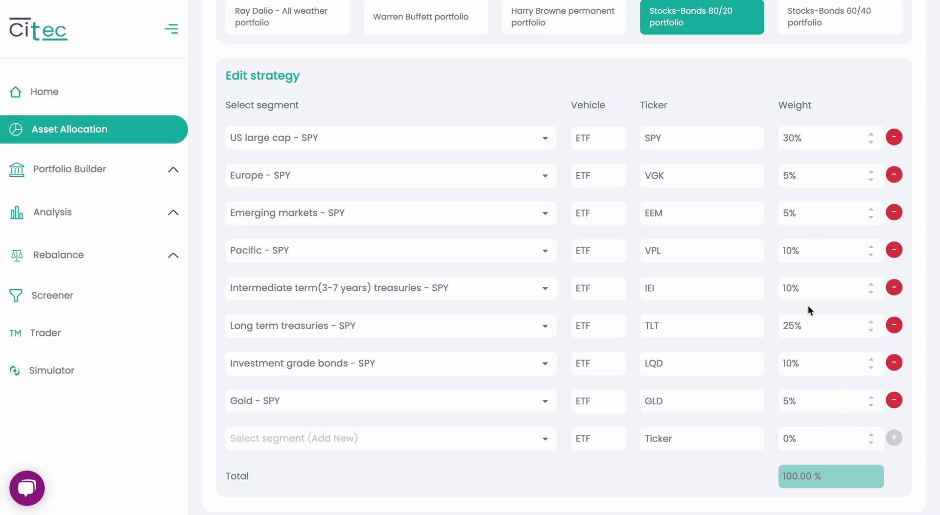
Step: Set the Investment grade bonds segment's weight to 5% and the Gold segment's weight to 10%
click(807, 362)
text(5)
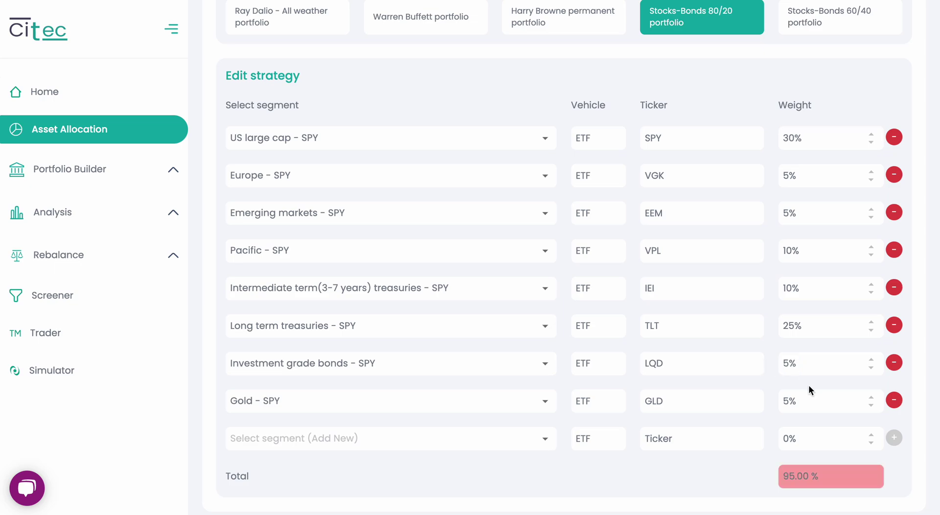
drag(800, 398, 728, 401)
text(10)
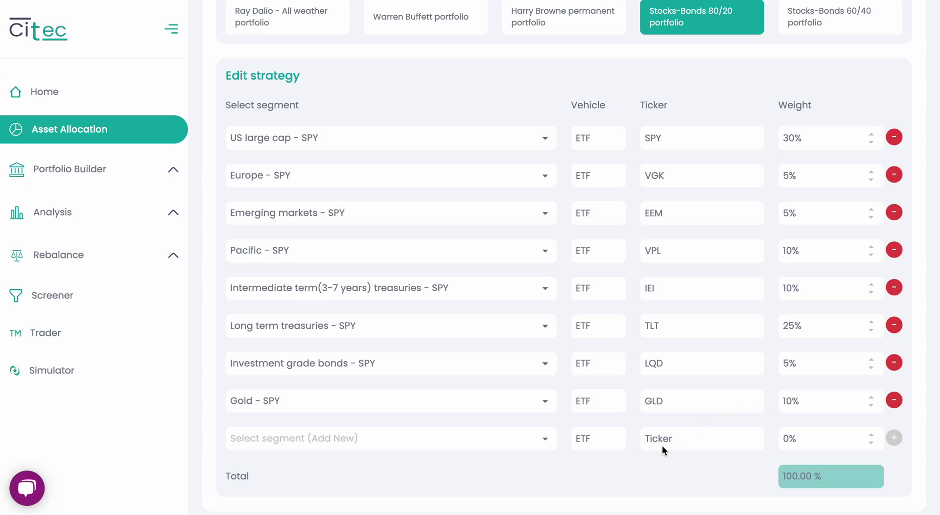
Step: Add a Commodities - SPY segment with a weight of 5% and set the US large cap segment's weight to 25%
scroll(728, 287, up, 1)
scroll(727, 287, down, 1)
scroll(728, 288, down, 3)
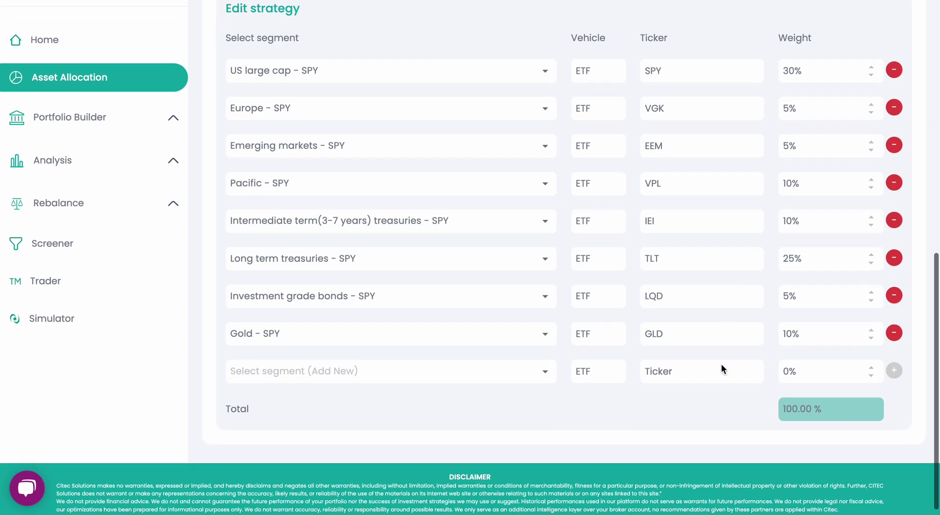
click(548, 376)
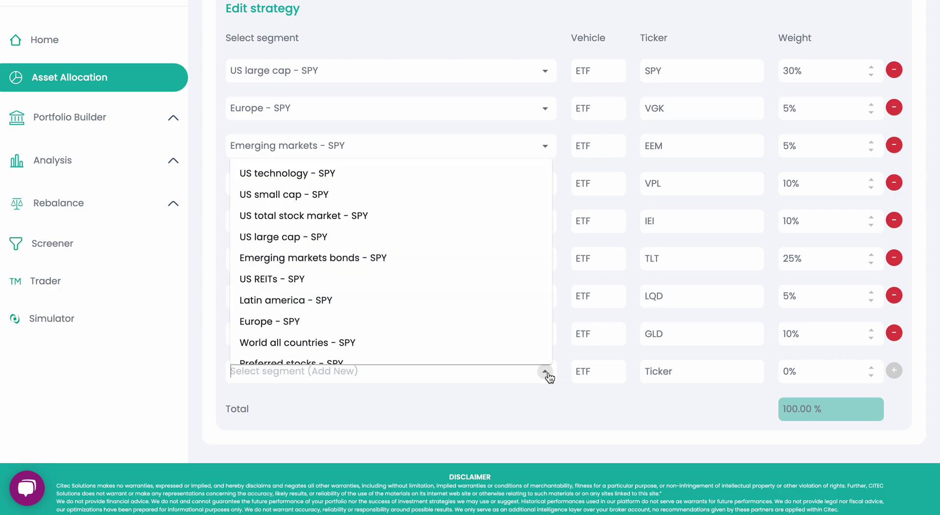
scroll(533, 294, down, 3)
scroll(533, 294, down, 3)
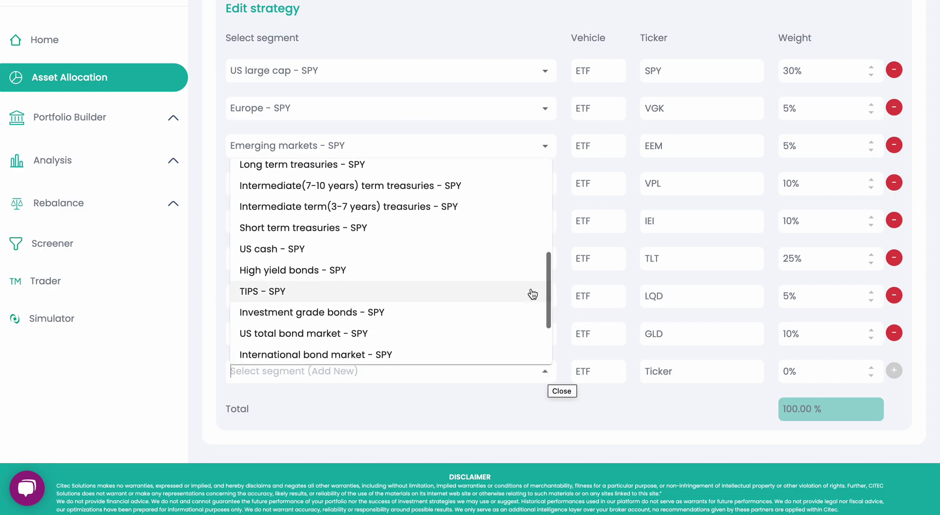
click(509, 327)
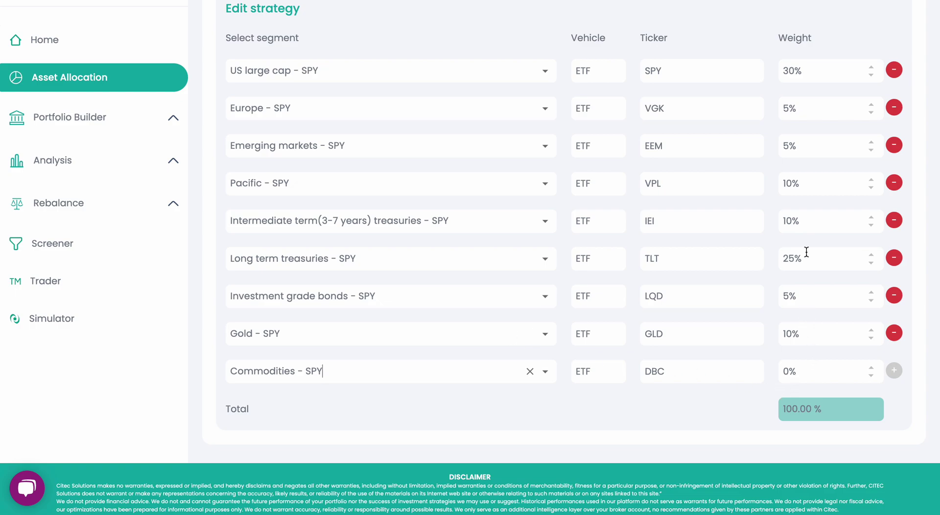
scroll(807, 252, up, 1)
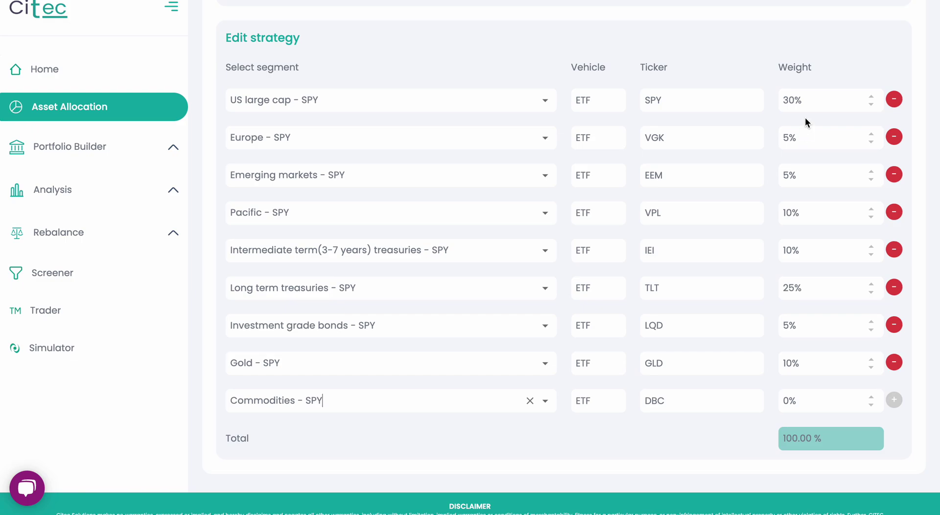
drag(810, 96, 752, 100)
text(25)
drag(798, 401, 748, 399)
text(5)
click(900, 403)
Step: Set the investment amount to $200,000 and run the asset allocation strategy
scroll(802, 283, up, 2)
scroll(802, 283, up, 4)
scroll(808, 330, down, 7)
scroll(807, 330, down, 2)
scroll(807, 330, up, 10)
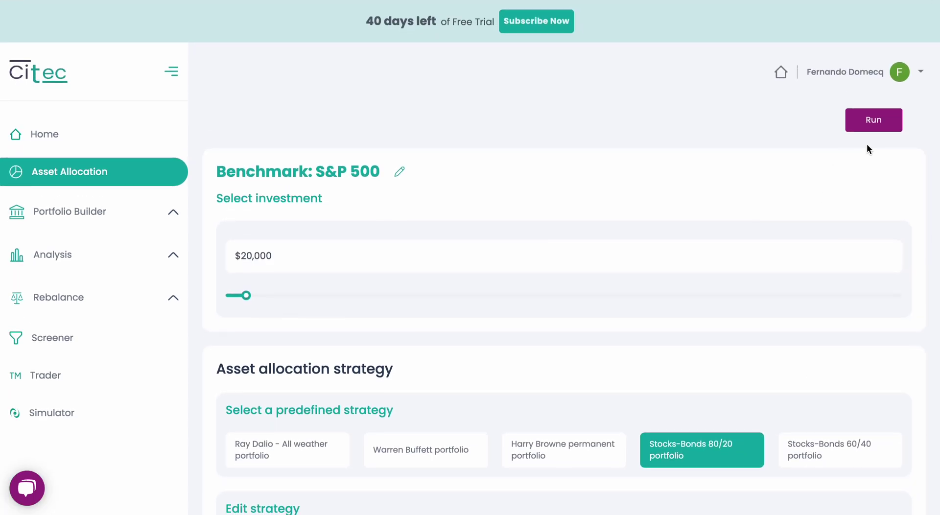
click(288, 243)
drag(288, 255, 115, 258)
text(1)
key(BackSpace)
text(200,000)
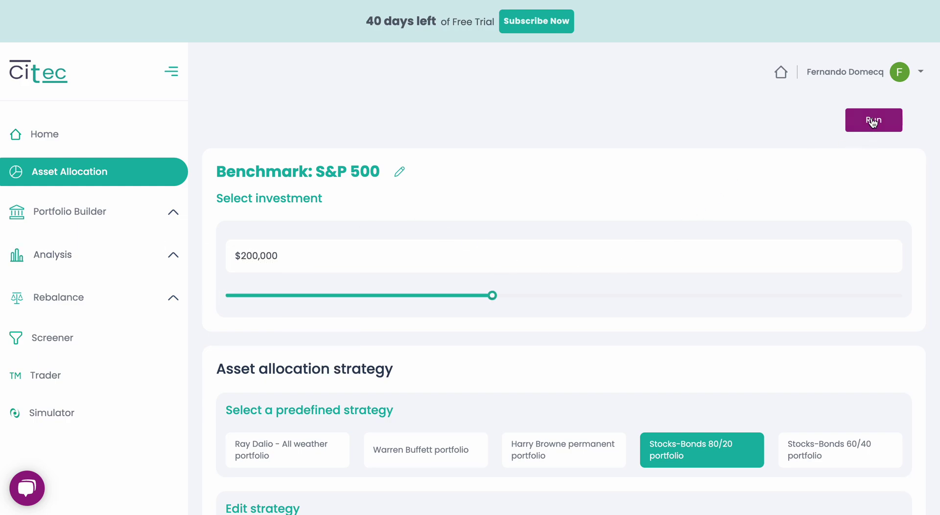
click(872, 122)
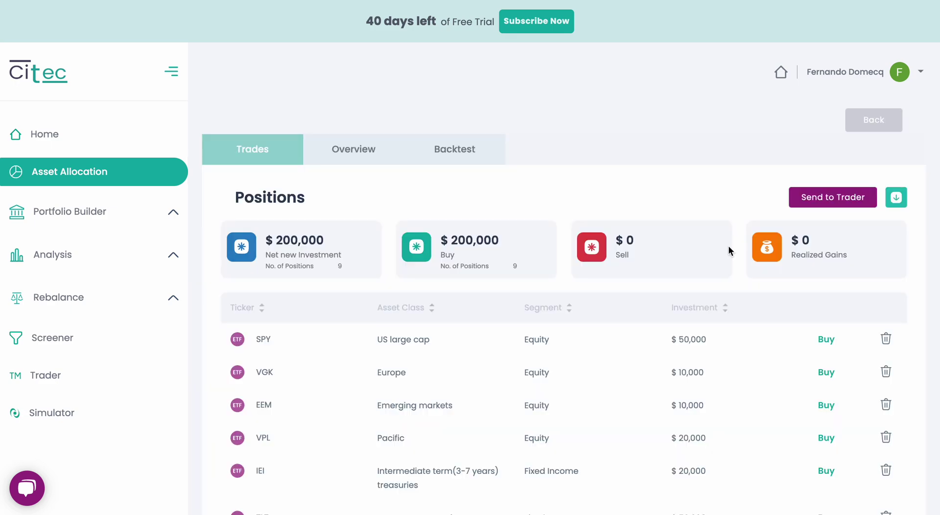
Step: Review the list of proposed ETF positions, including the VGK and EEM tickers
scroll(544, 401, down, 4)
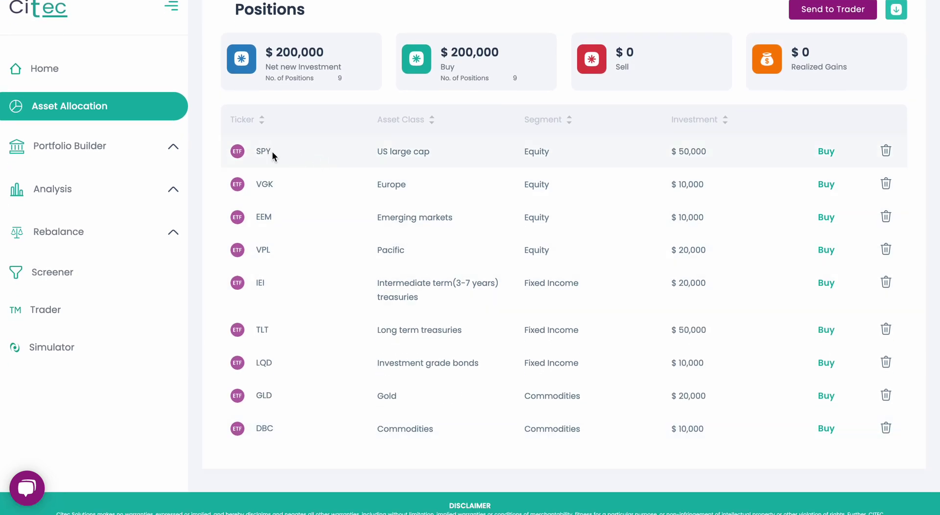
drag(273, 182, 254, 184)
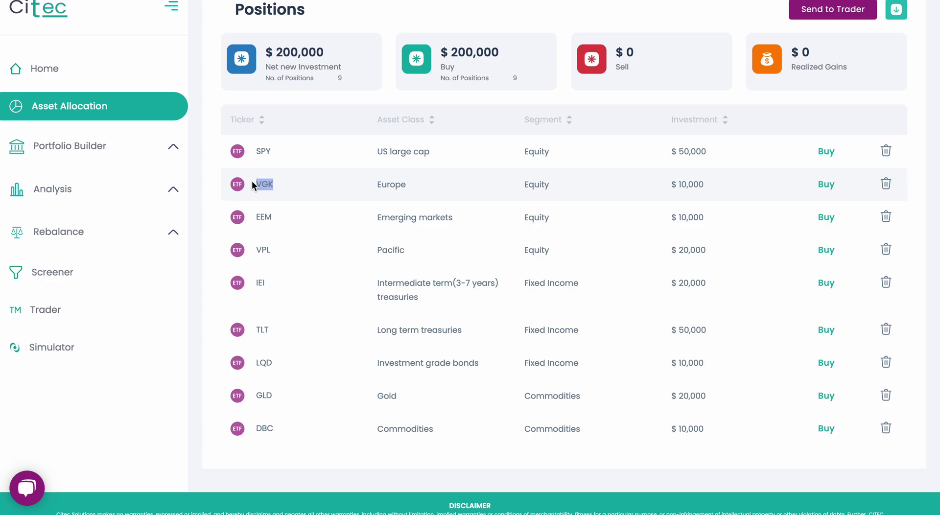
drag(277, 225, 254, 227)
scroll(369, 186, up, 4)
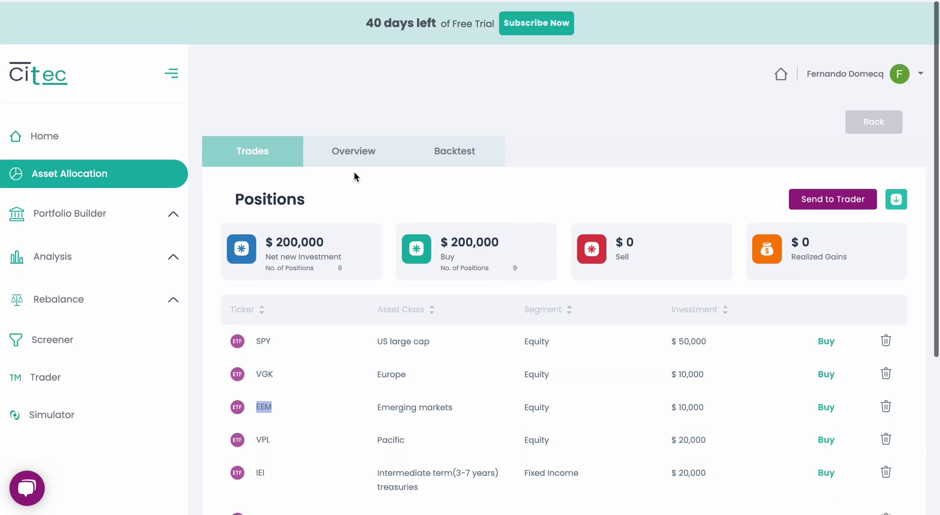
Step: Examine the portfolio overview, including the return and risk gauges, asset category breakdown, value at risk and efficient frontier
click(358, 154)
scroll(409, 295, down, 1)
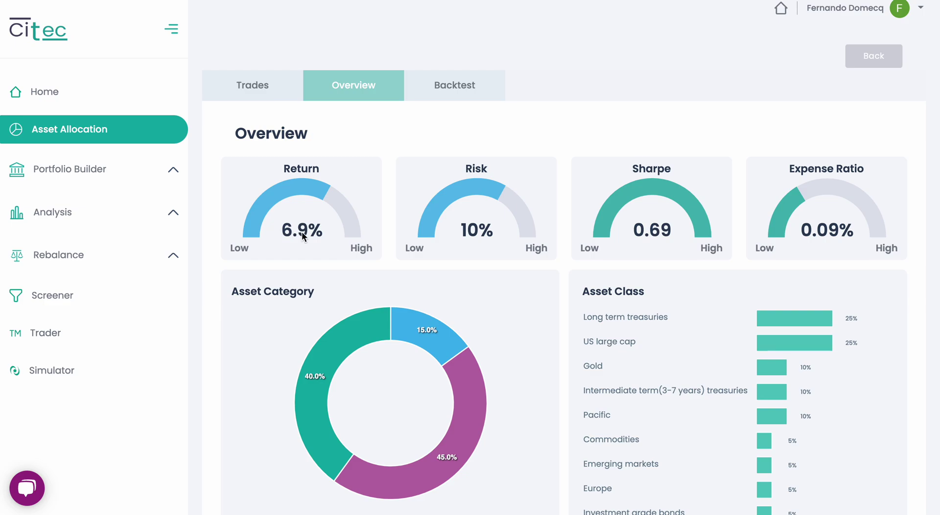
scroll(519, 260, down, 5)
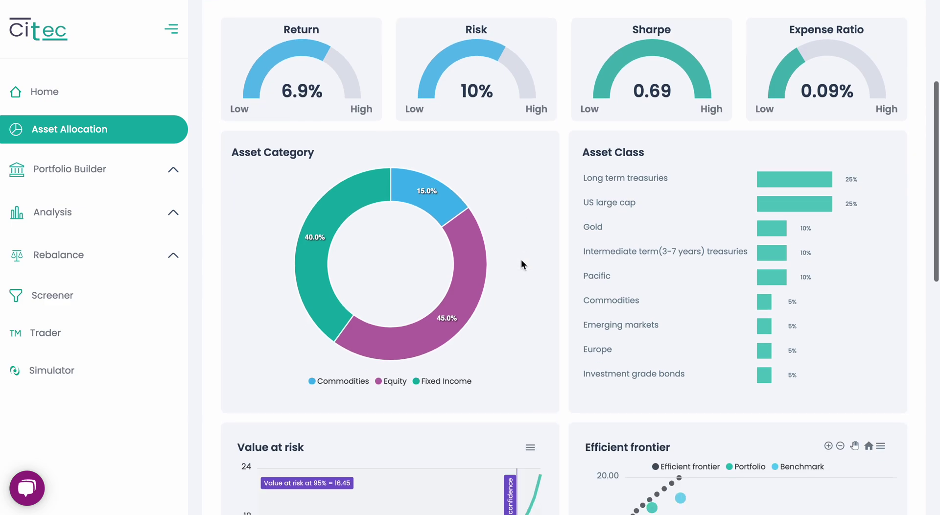
scroll(644, 405, up, 2)
scroll(644, 405, down, 2)
scroll(642, 402, up, 1)
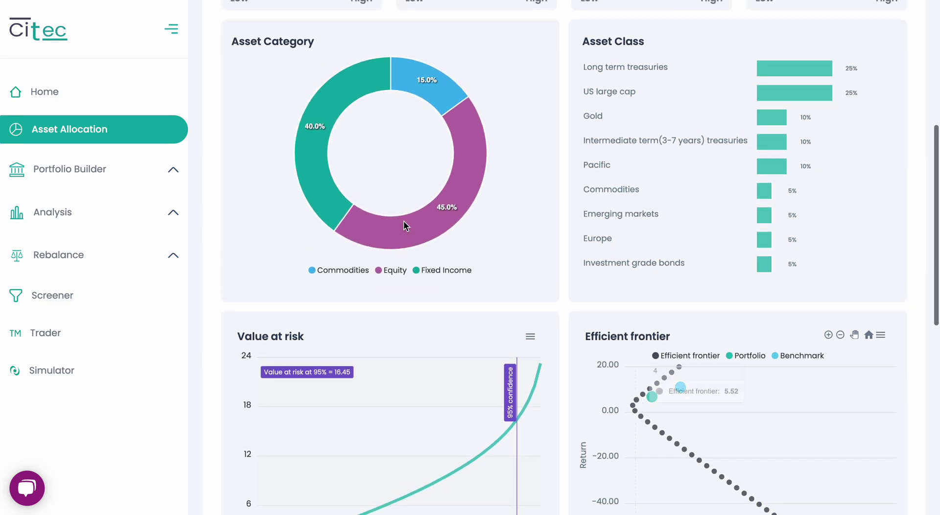
mouse_move(318, 137)
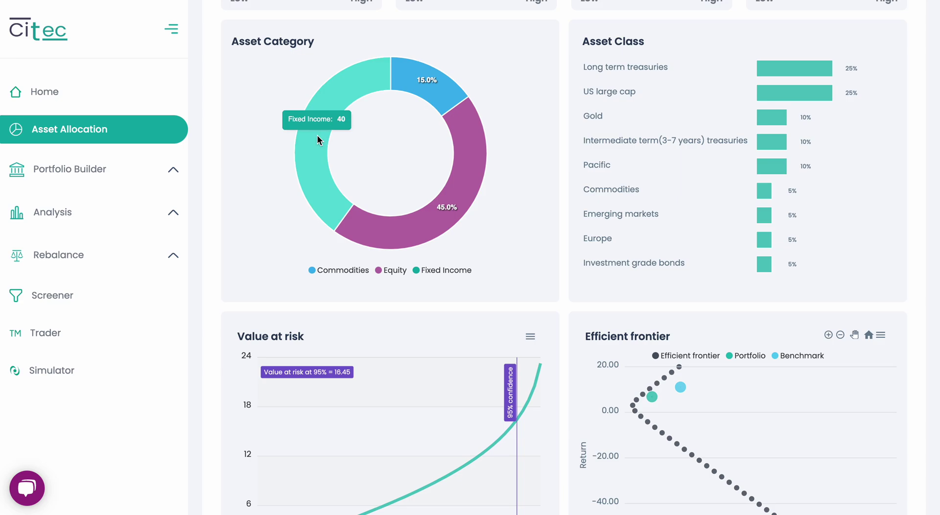
scroll(510, 272, down, 3)
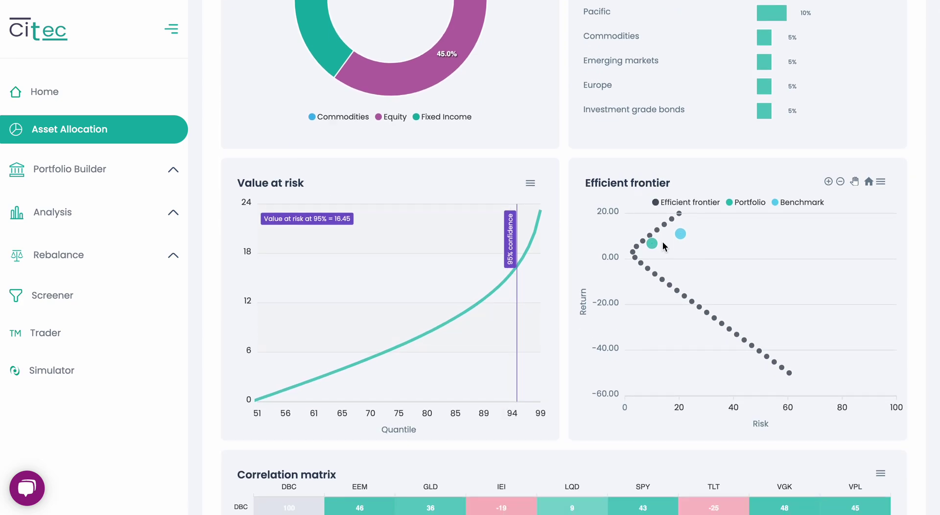
mouse_move(663, 230)
mouse_move(652, 245)
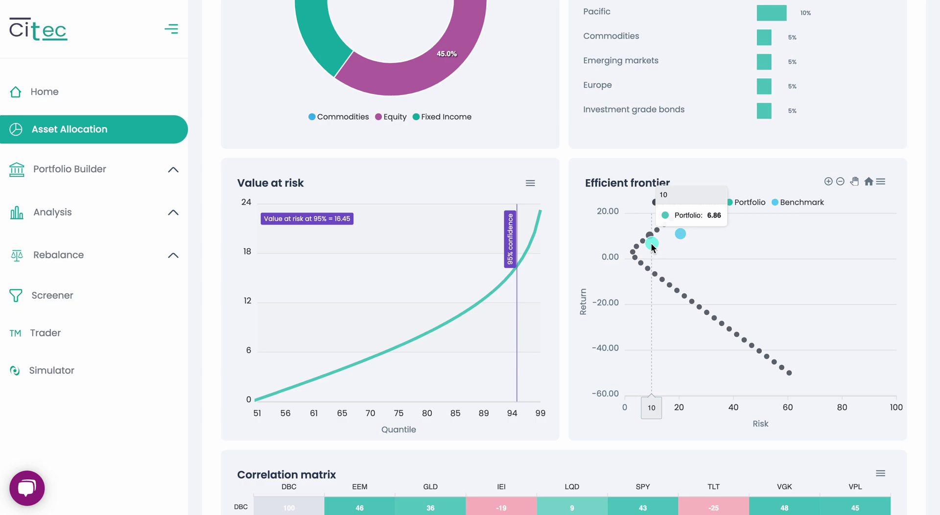
scroll(659, 335, down, 5)
scroll(652, 328, up, 15)
scroll(649, 327, down, 1)
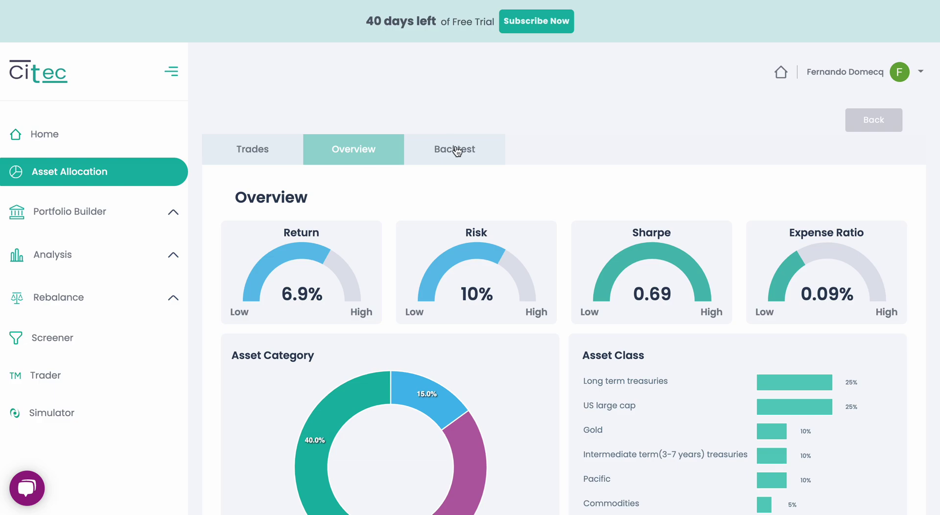
Step: Examine the performance backtest, comparing the portfolio's returns and drawdowns with the benchmark
click(457, 148)
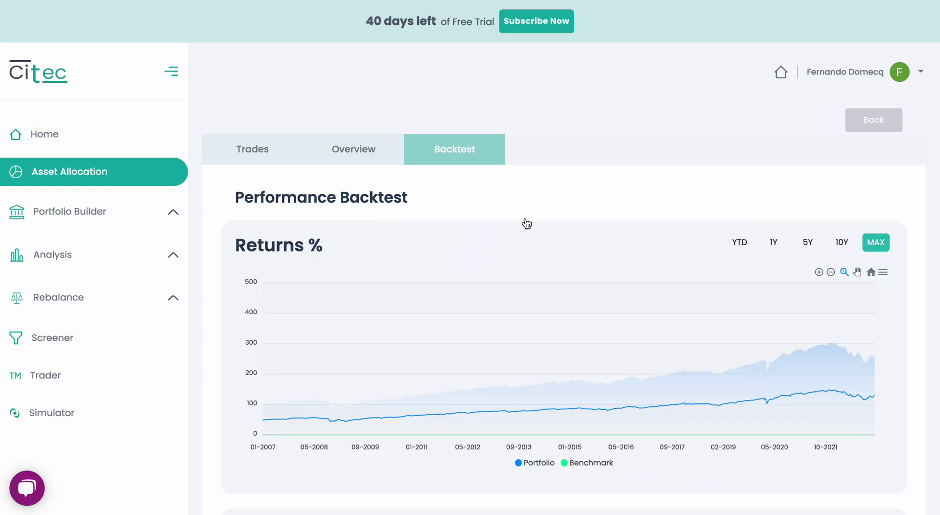
scroll(597, 381, down, 1)
scroll(596, 382, down, 3)
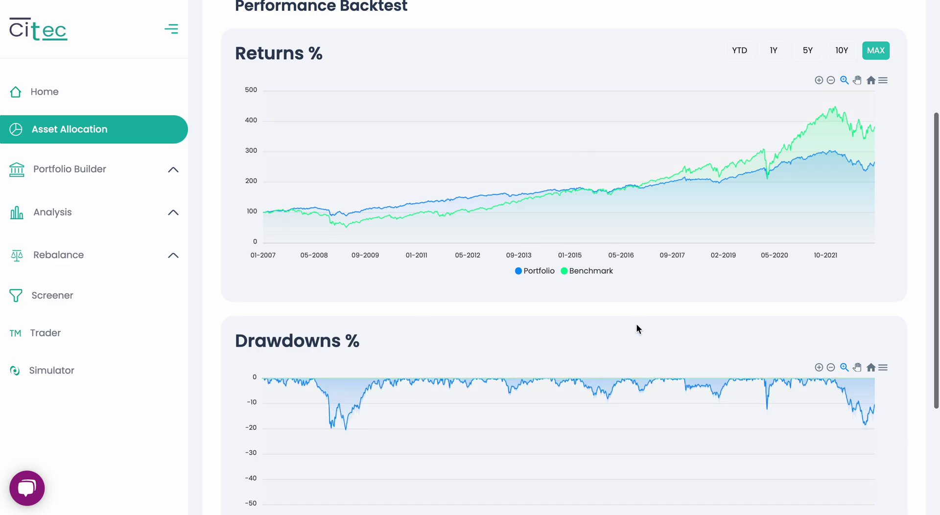
scroll(630, 391, down, 1)
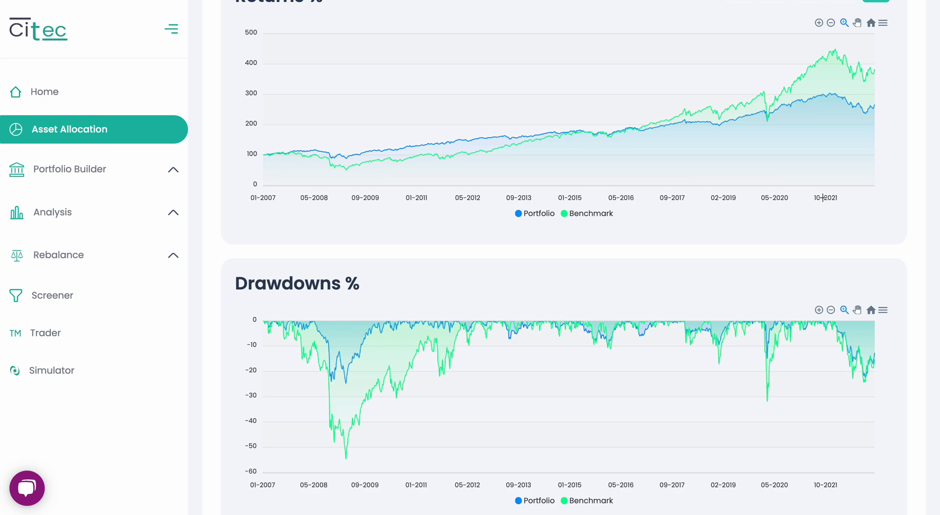
scroll(823, 198, up, 3)
scroll(755, 301, down, 1)
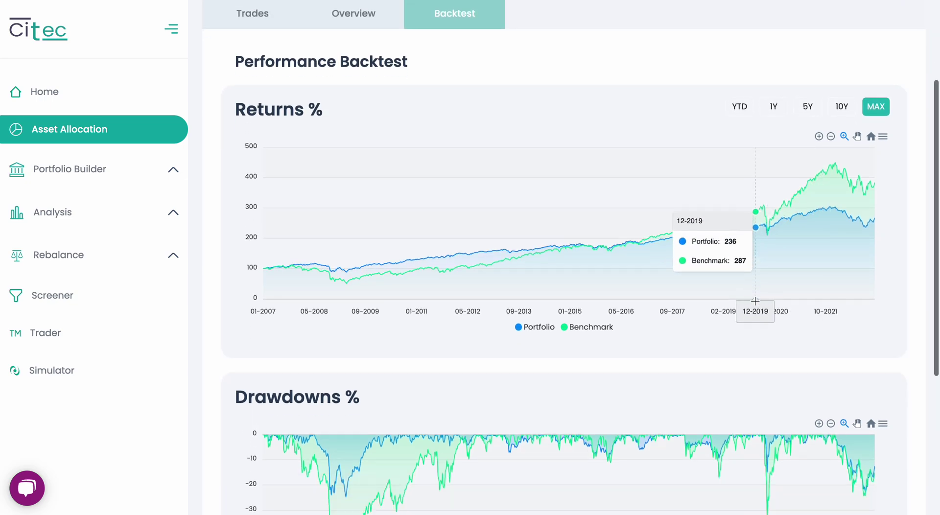
scroll(755, 301, down, 3)
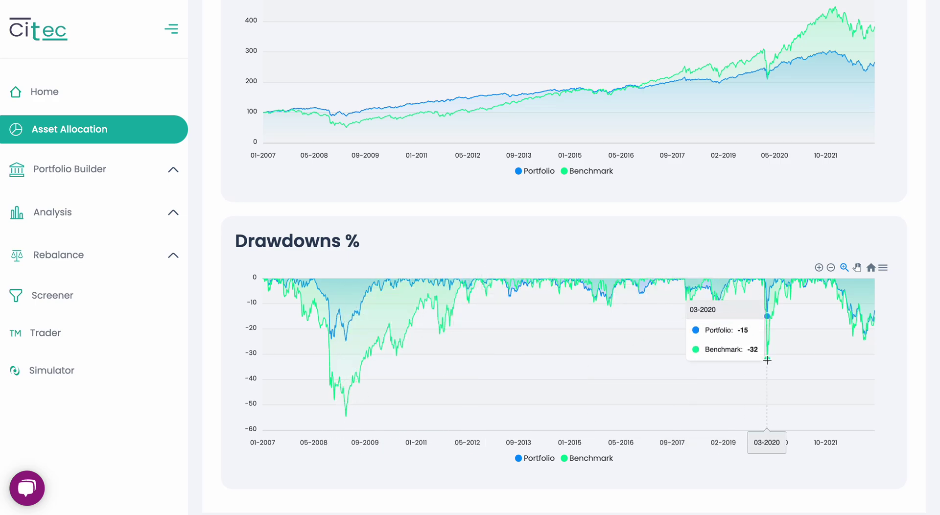
scroll(686, 111, up, 4)
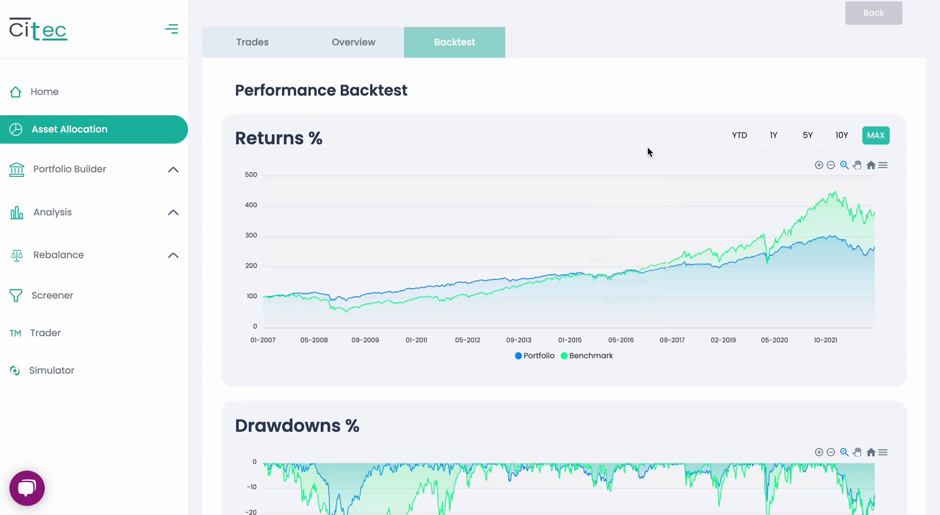
scroll(648, 150, up, 2)
scroll(648, 146, up, 1)
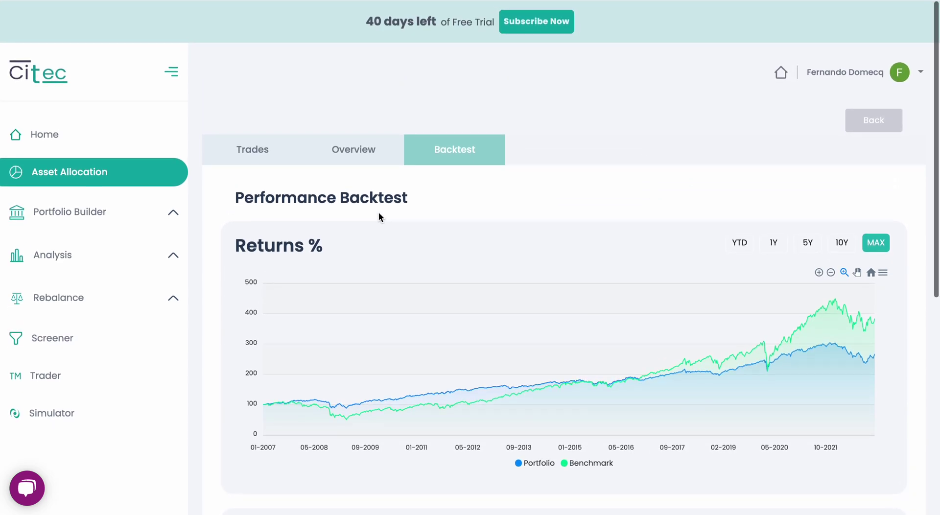
Step: Return to the proposed trades and check the investment amount allocated to SPY
click(265, 156)
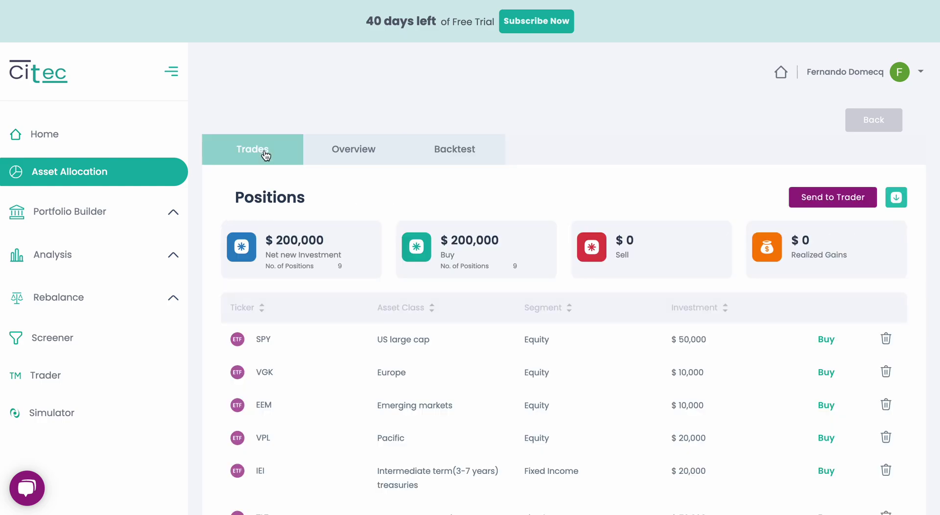
scroll(410, 331, down, 3)
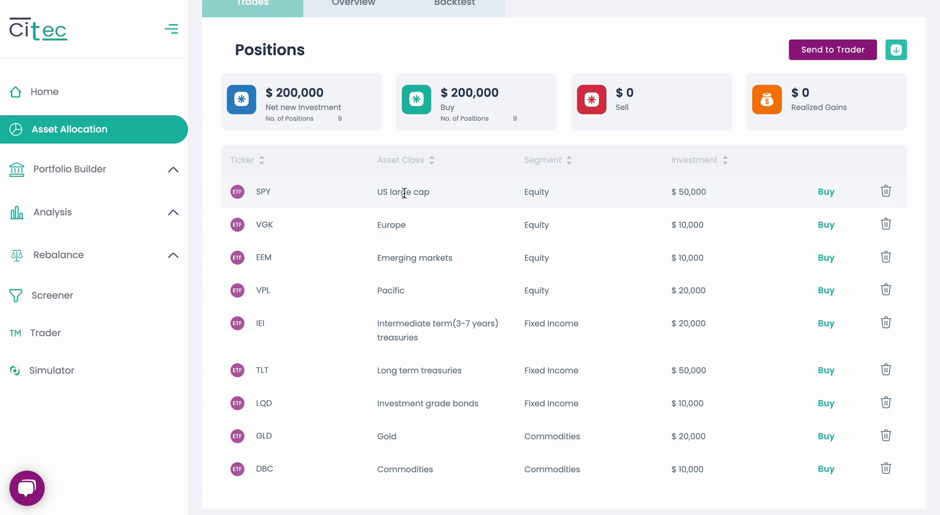
drag(718, 197, 670, 192)
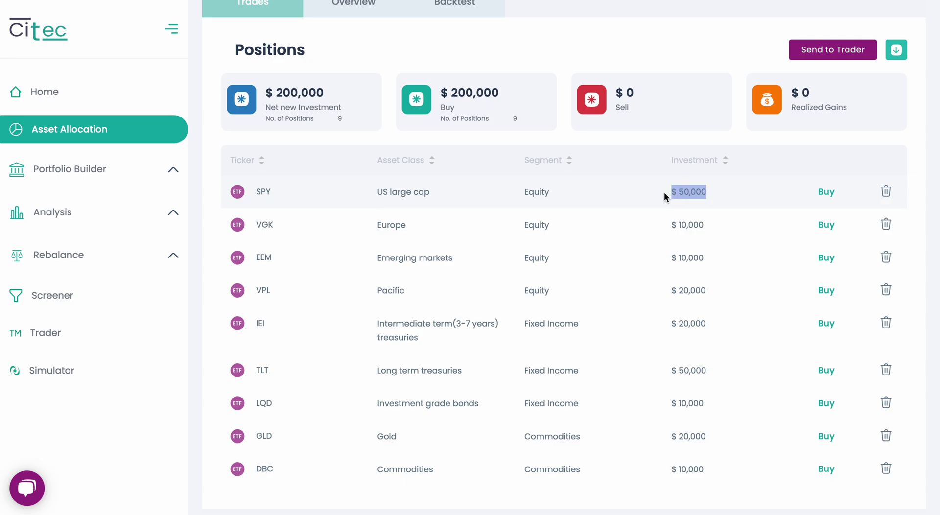
Step: Remove SPY from the proposed ETF positions, send the remaining ones to the trader and check the Vgk share quantity
click(888, 195)
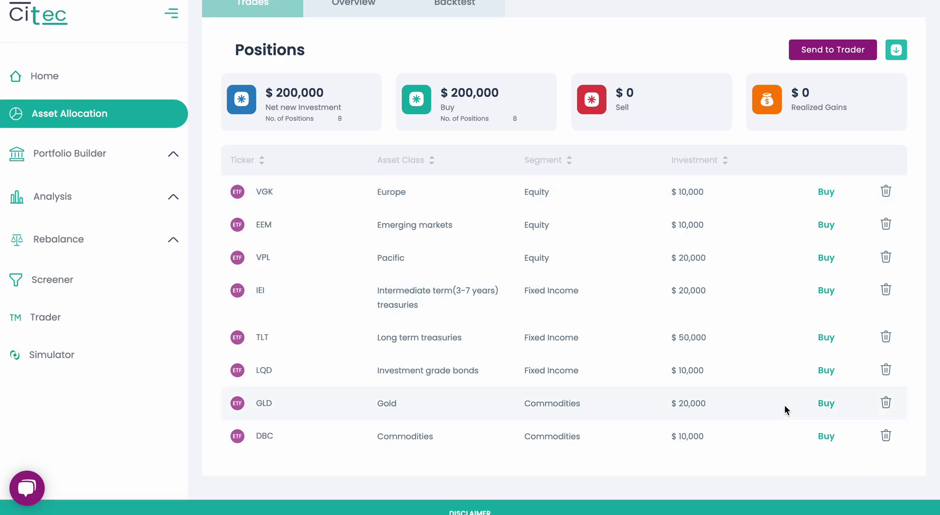
scroll(819, 249, up, 3)
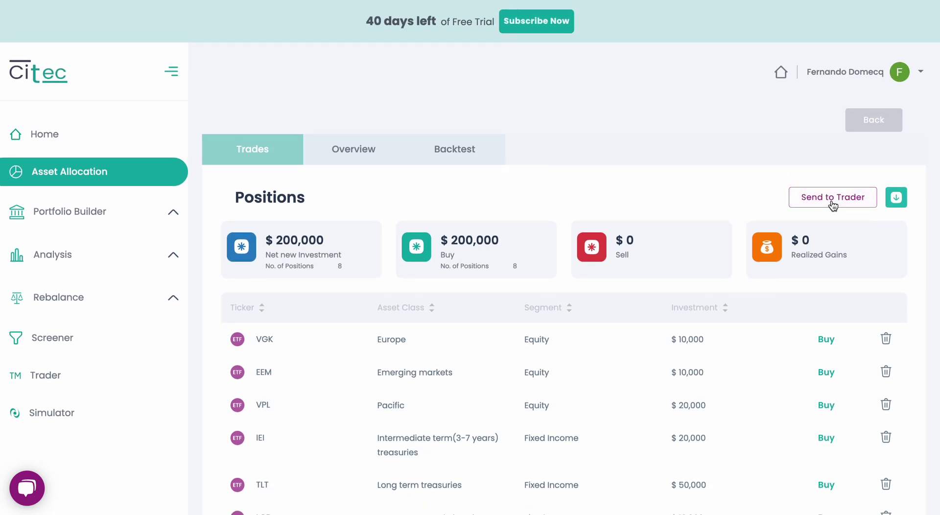
click(833, 198)
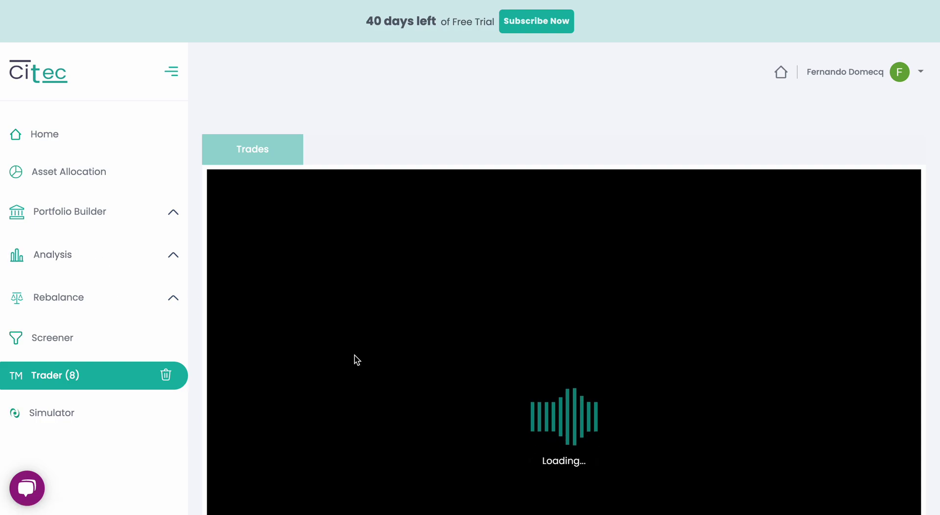
scroll(504, 298, down, 2)
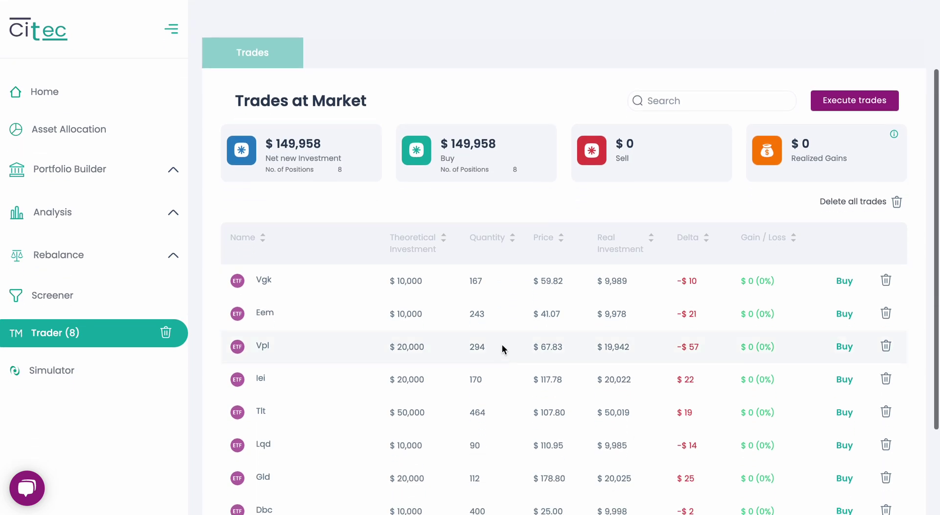
drag(473, 280, 495, 283)
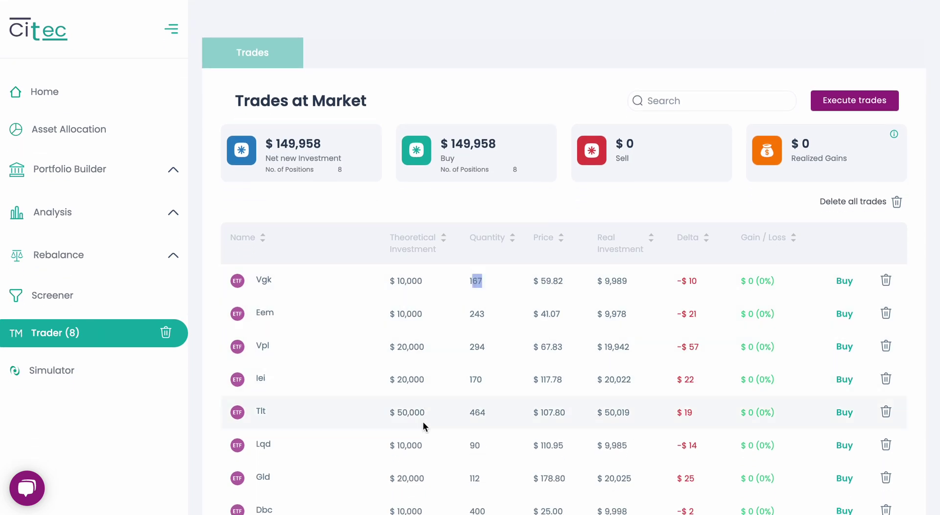
Step: Start a new stock portfolio in the portfolio builder with an investment of $25,000
click(86, 174)
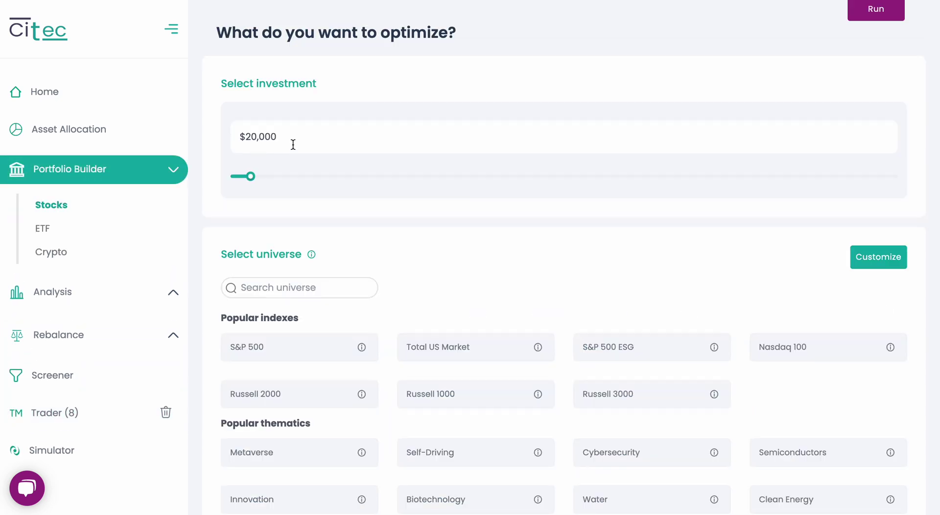
drag(291, 137, 216, 143)
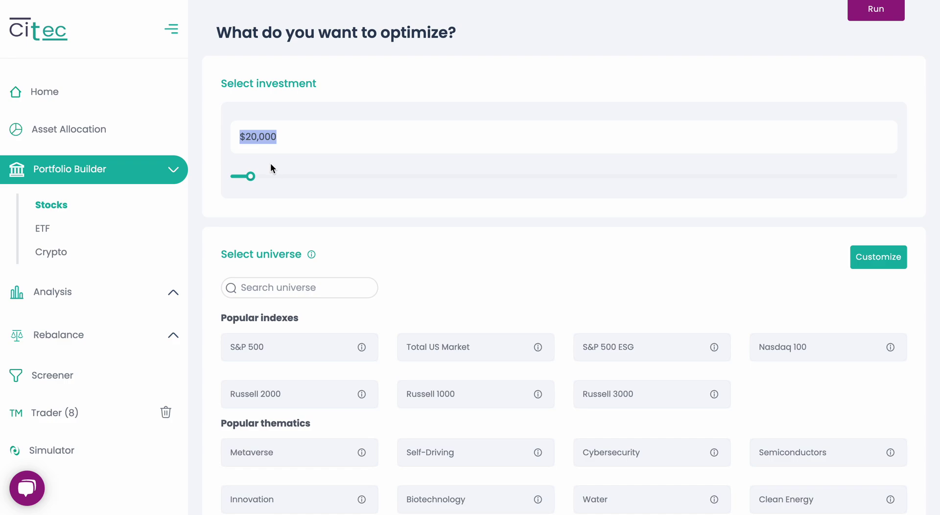
text(25,000)
Step: Select the S&P 500 universe with the Direct Indexing objective and run the optimization
scroll(398, 327, down, 3)
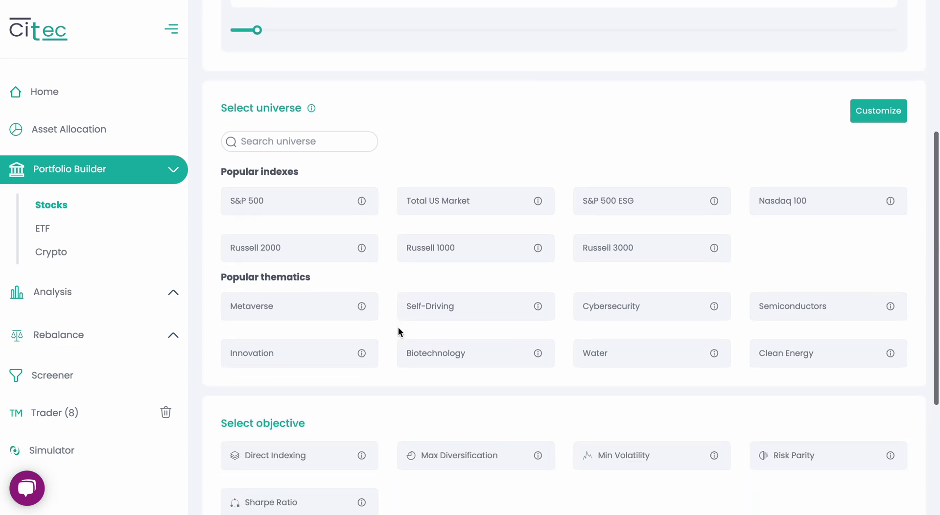
click(330, 206)
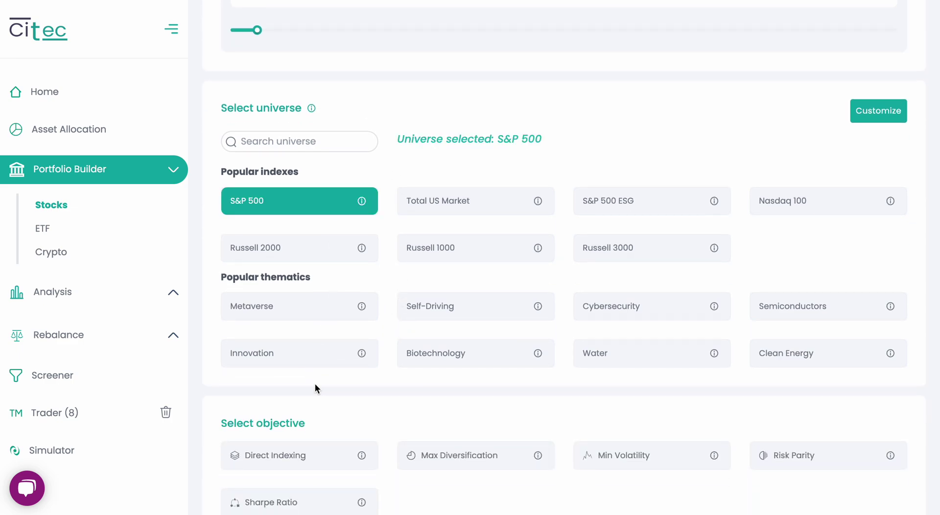
scroll(315, 386, down, 2)
click(308, 358)
scroll(498, 315, up, 2)
scroll(498, 313, up, 5)
scroll(498, 327, down, 7)
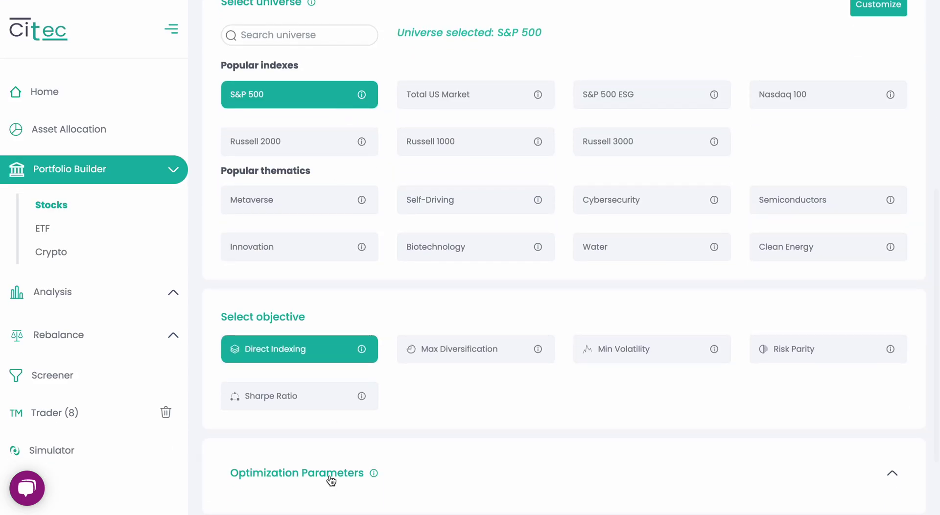
scroll(397, 289, up, 7)
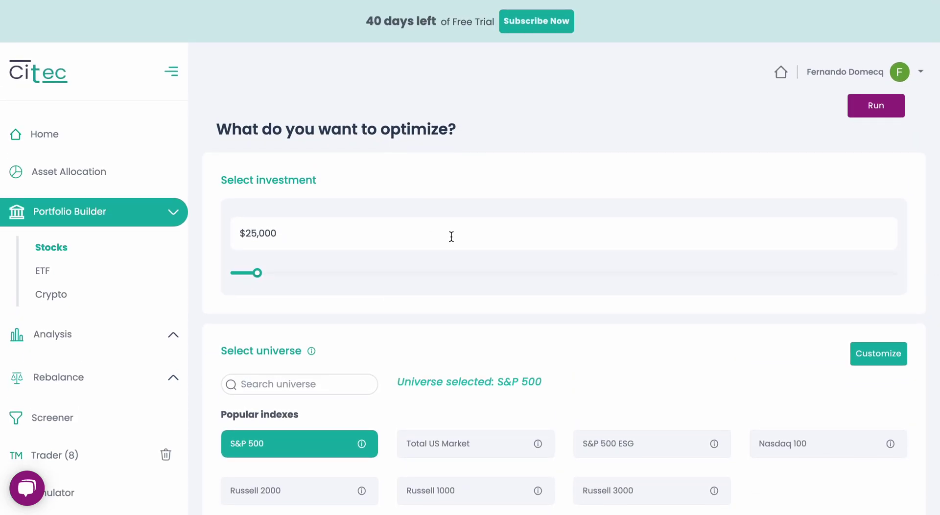
click(880, 110)
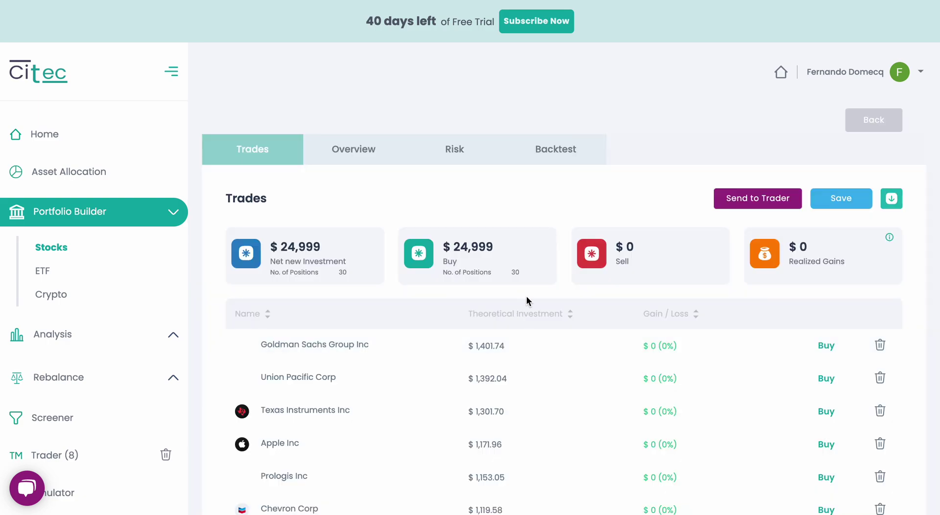
Step: Review the proposed stock trades, including the net new investment and the number of positions
scroll(560, 413, down, 1)
scroll(560, 411, down, 5)
scroll(560, 411, up, 10)
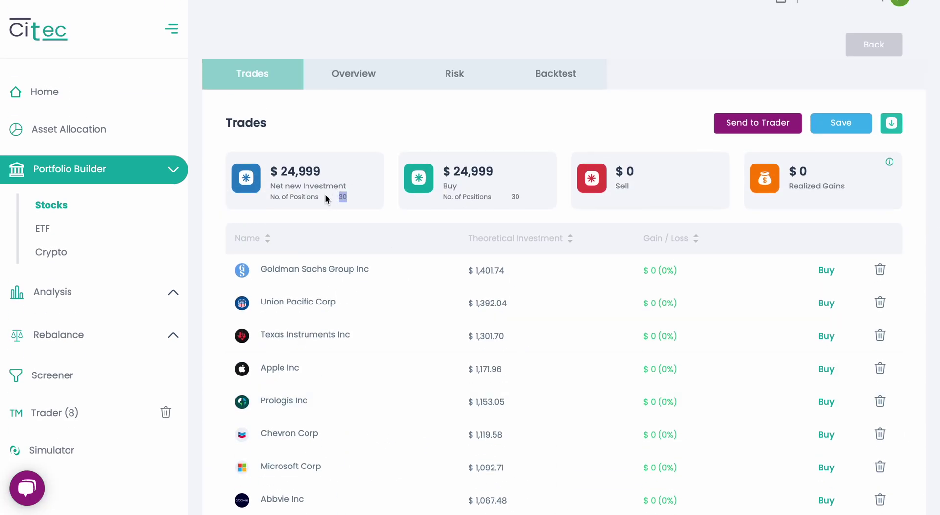
drag(322, 171, 274, 173)
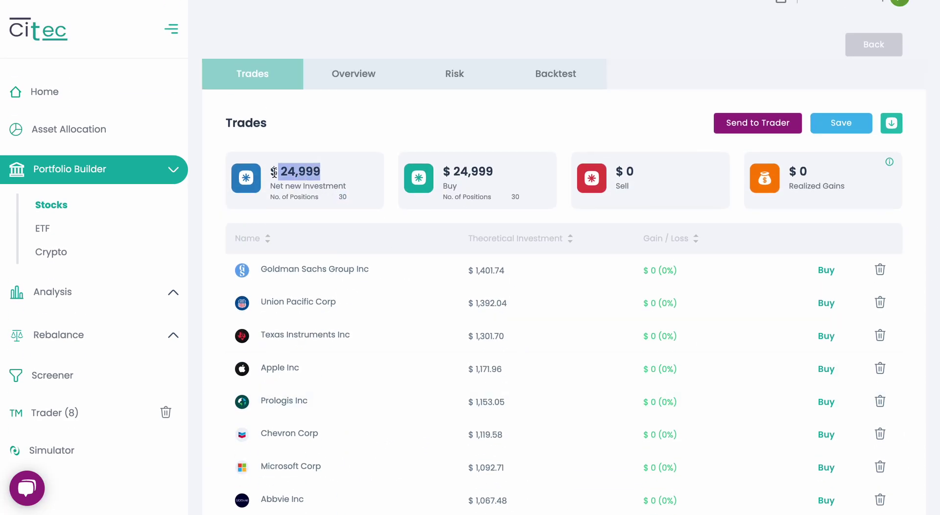
click(354, 197)
scroll(445, 411, down, 5)
scroll(444, 414, down, 4)
scroll(445, 414, up, 12)
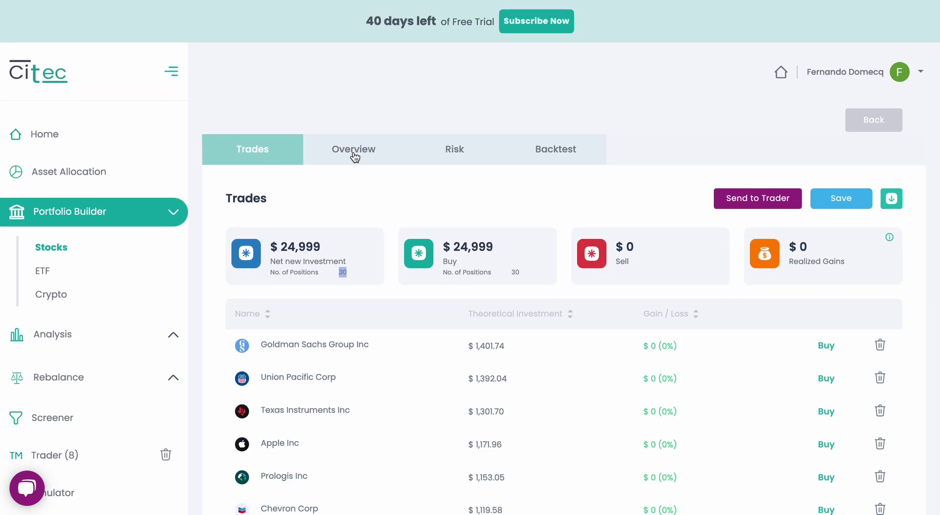
Step: Examine the stock portfolio's overview, including the segment matrix, factors and tracking error distribution
click(356, 160)
scroll(468, 419, down, 10)
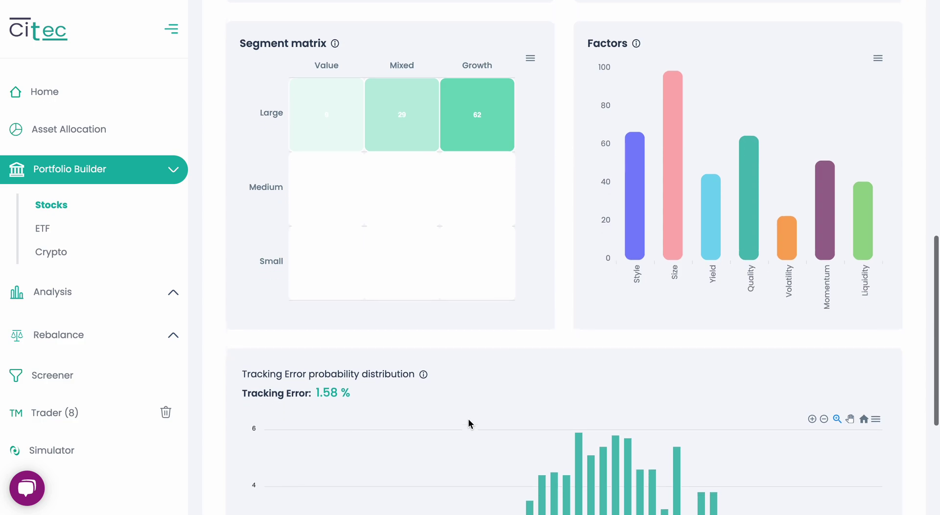
scroll(468, 424, down, 3)
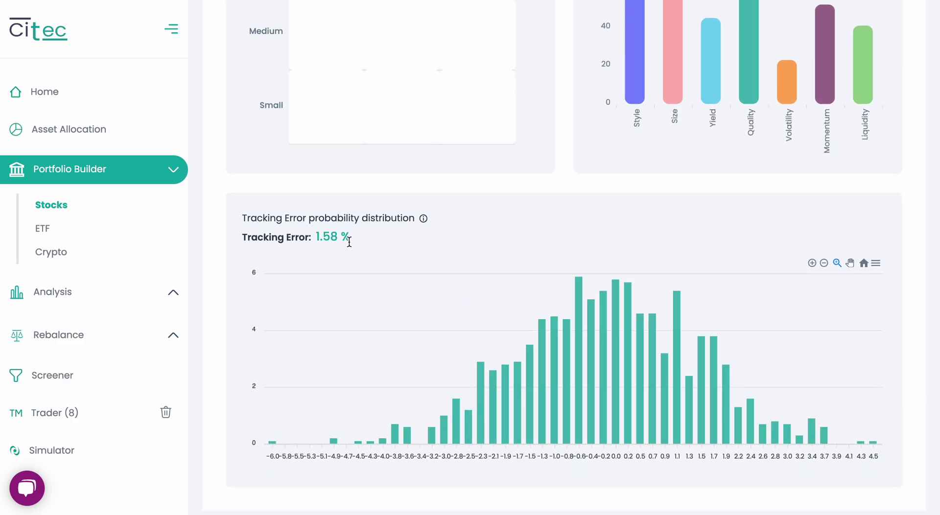
click(347, 235)
drag(347, 234, 313, 239)
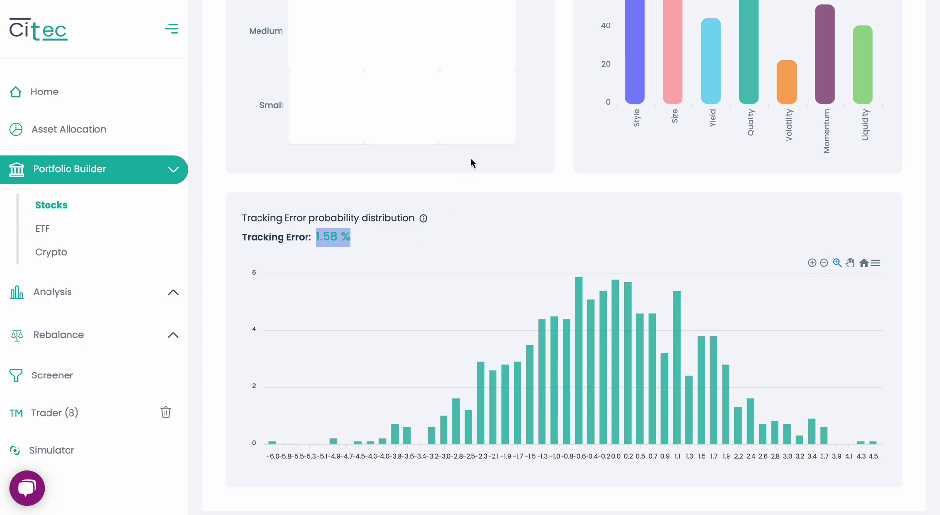
Step: Examine the direct indexing portfolio's performance backtest and compare its returns with the benchmark
scroll(472, 160, up, 15)
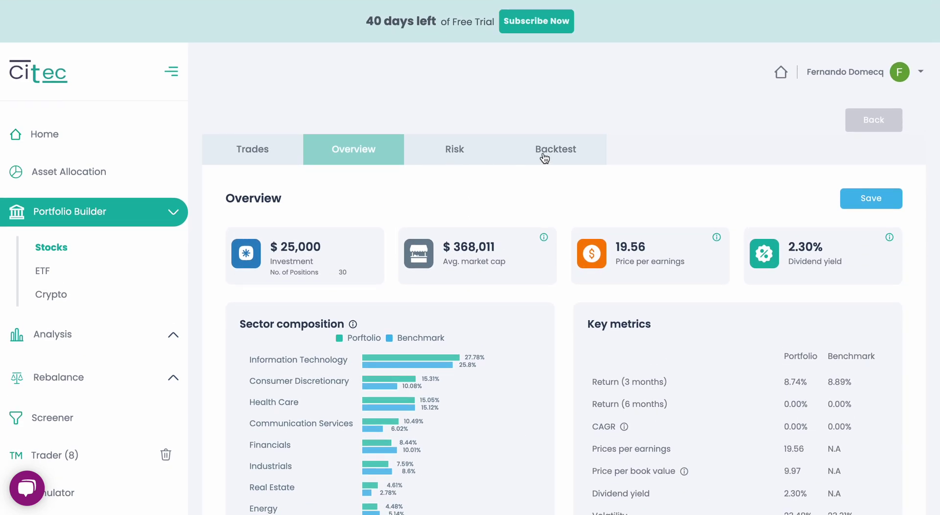
click(574, 155)
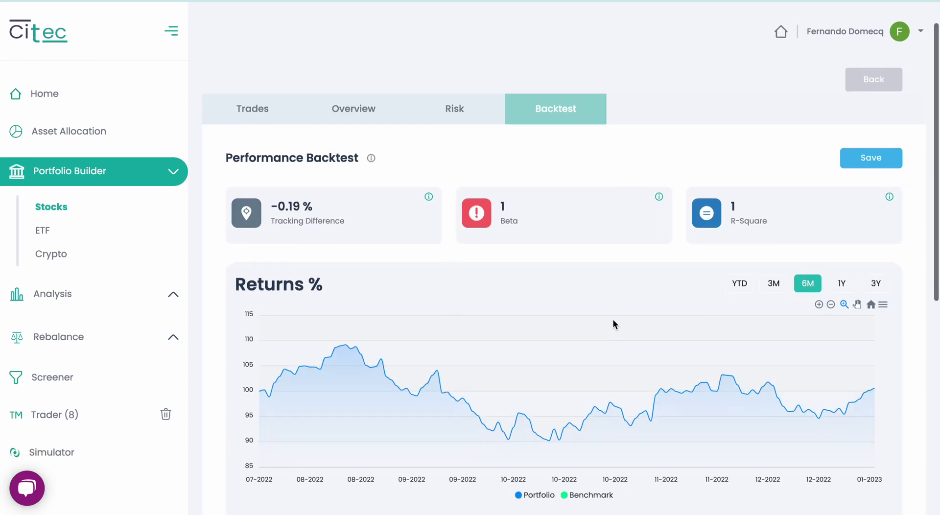
scroll(613, 322, down, 2)
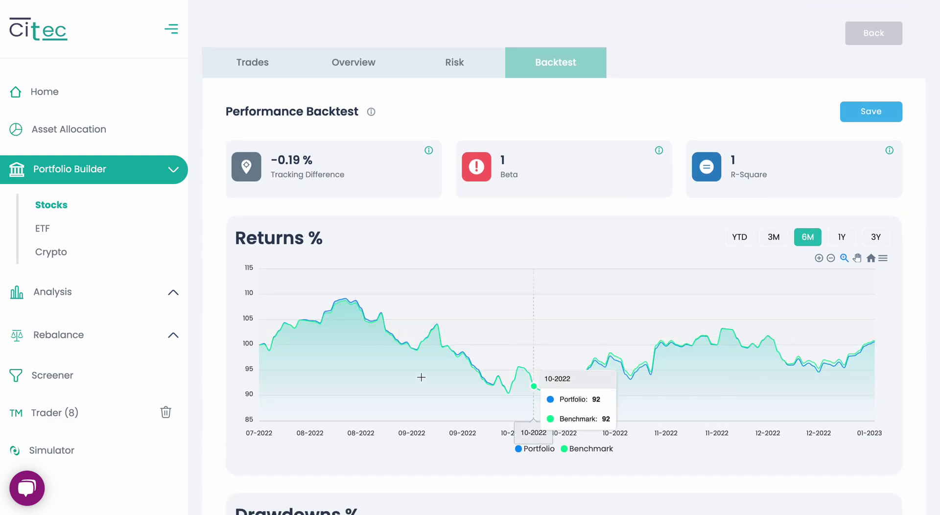
Step: Send the proposed S&P 500 stock trades to the trader and review the combined list of ETF and stock trades
scroll(382, 183, up, 2)
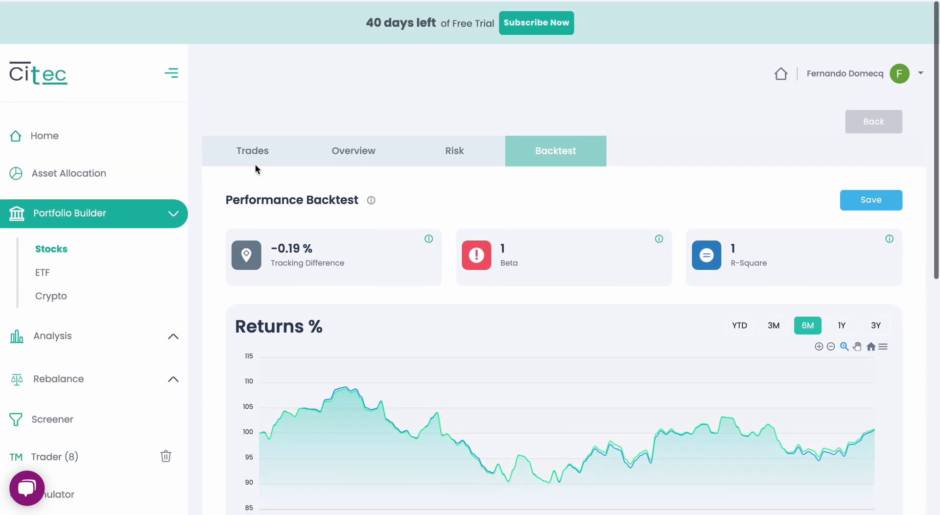
click(261, 155)
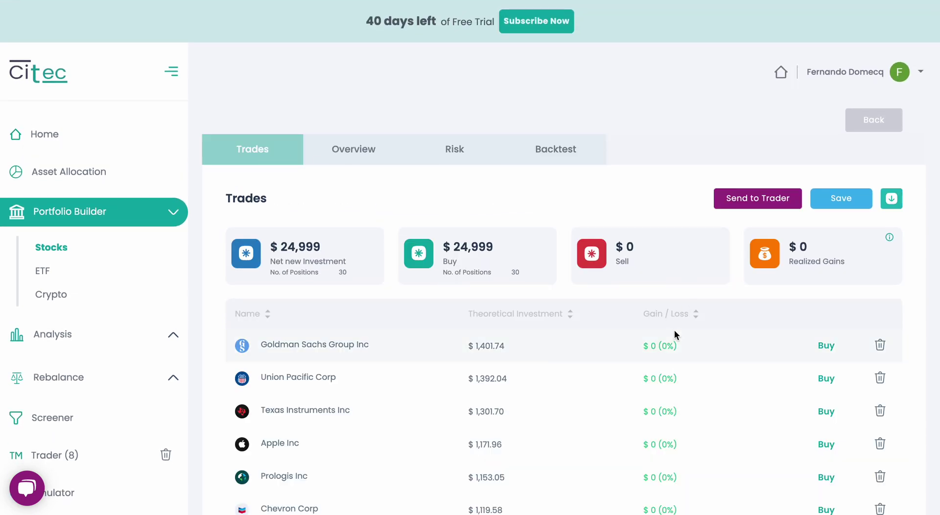
scroll(675, 335, down, 1)
click(742, 185)
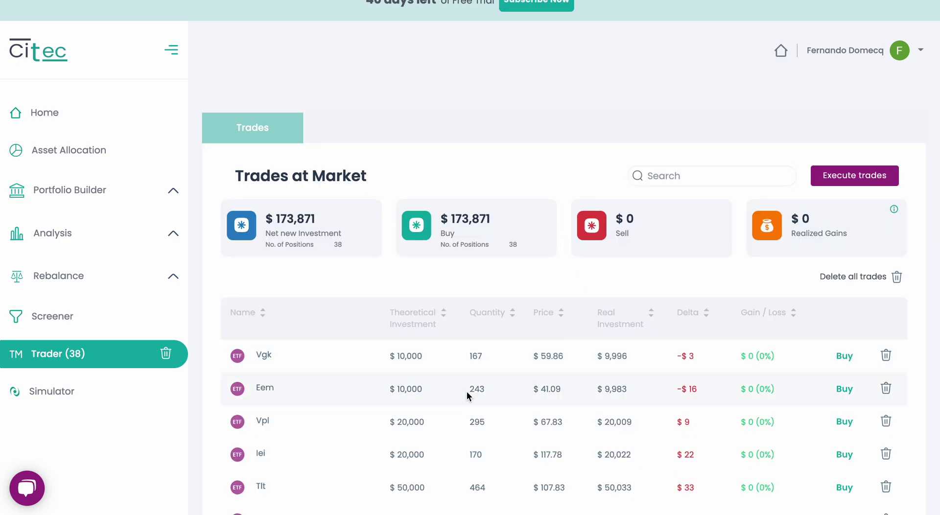
scroll(466, 392, down, 7)
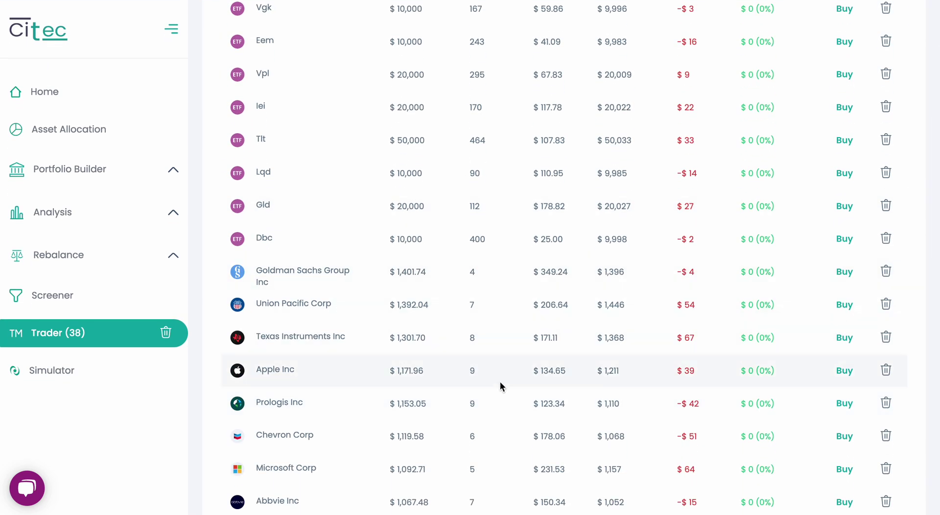
scroll(622, 323, up, 7)
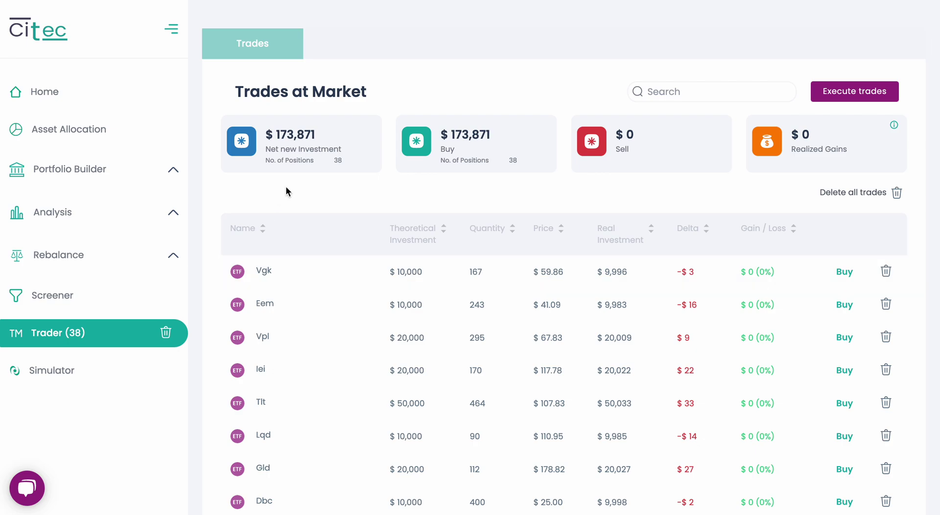
Step: Start another stock portfolio with an investment of $25,000 and the S&P 500 as its universe
click(97, 173)
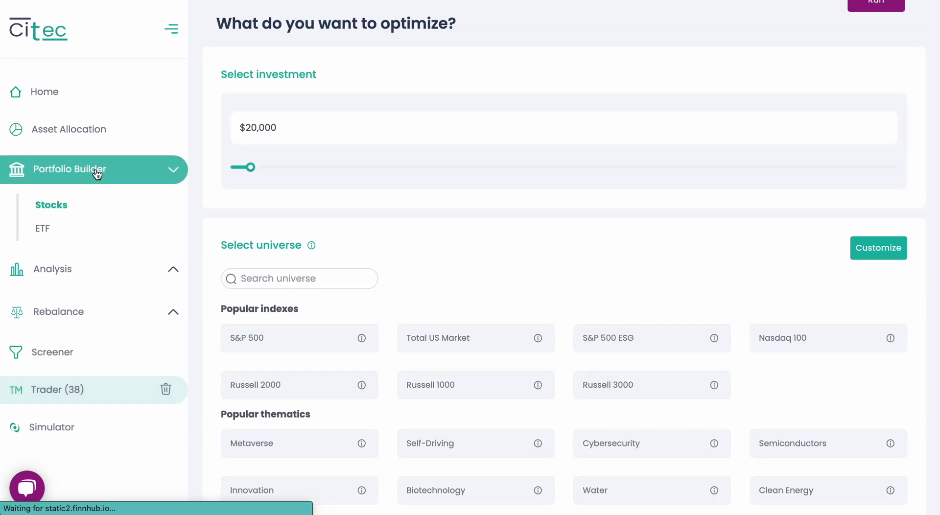
drag(286, 135, 196, 132)
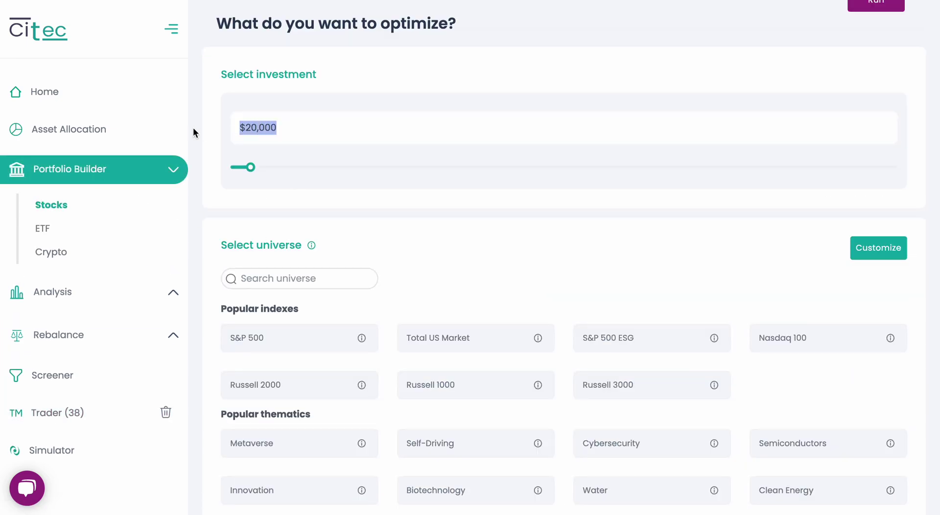
text(2)
text(5,000)
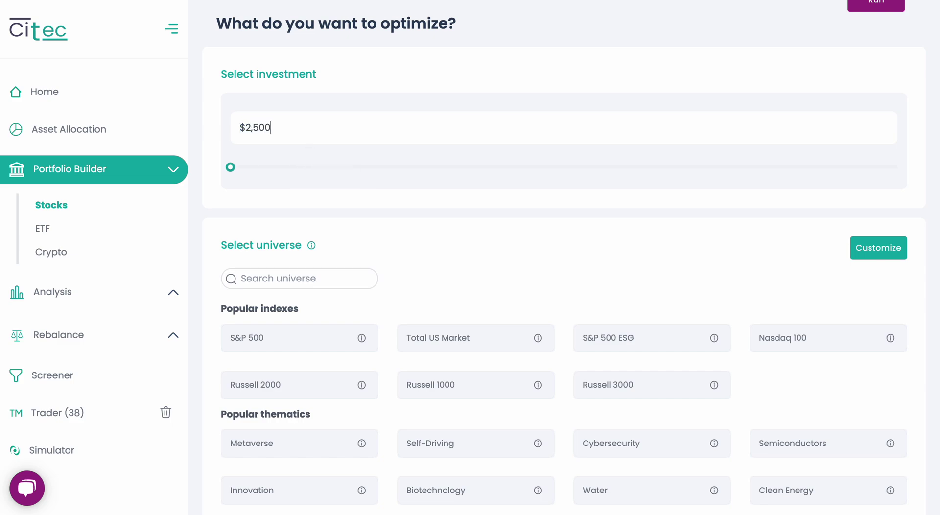
scroll(409, 213, down, 3)
click(317, 184)
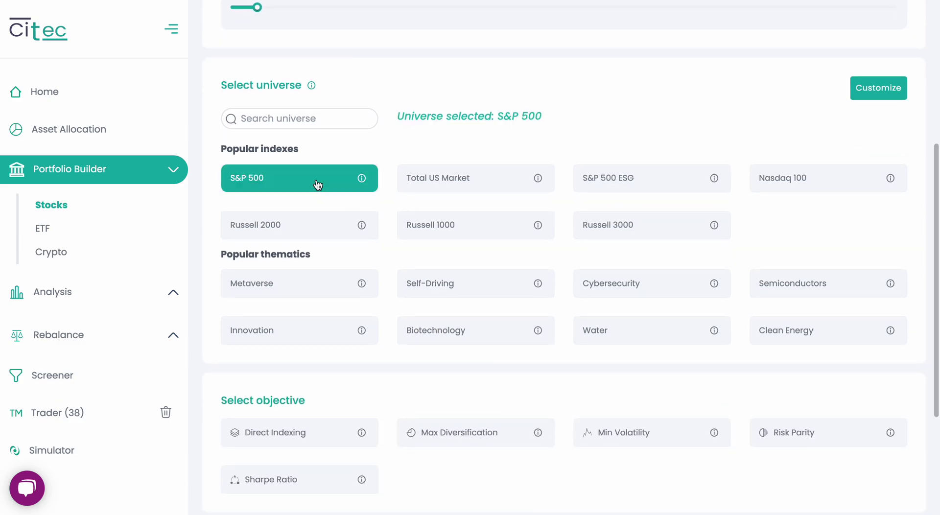
Step: Open the customization of the S&P 500 universe and check the sectors in the Sector Screener
click(861, 97)
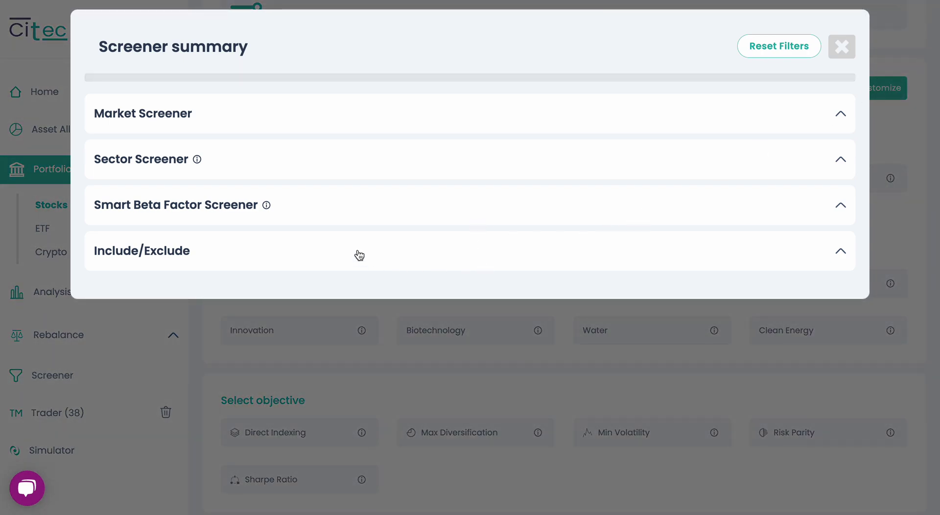
click(247, 165)
click(245, 164)
click(255, 205)
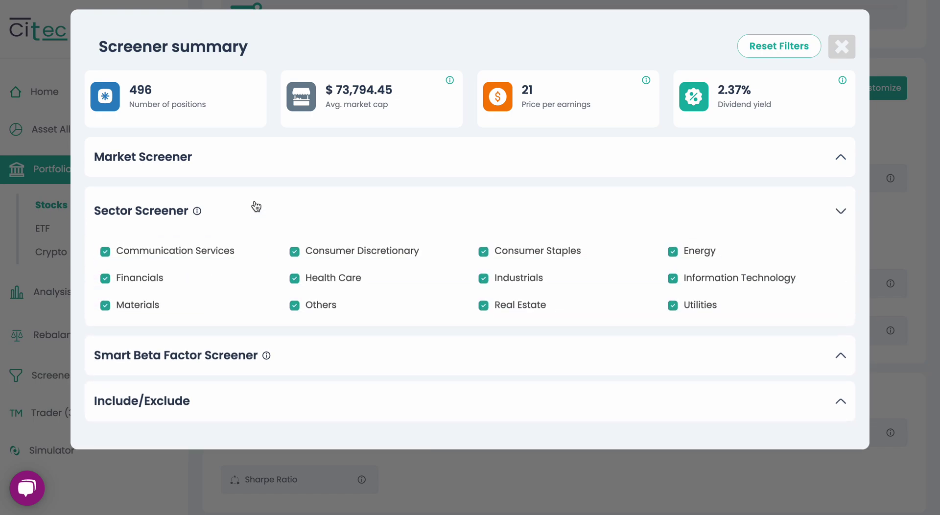
click(257, 207)
Step: Open the Smart Beta Factor Screener and raise the minimum Quality to about 64% of its range
click(287, 254)
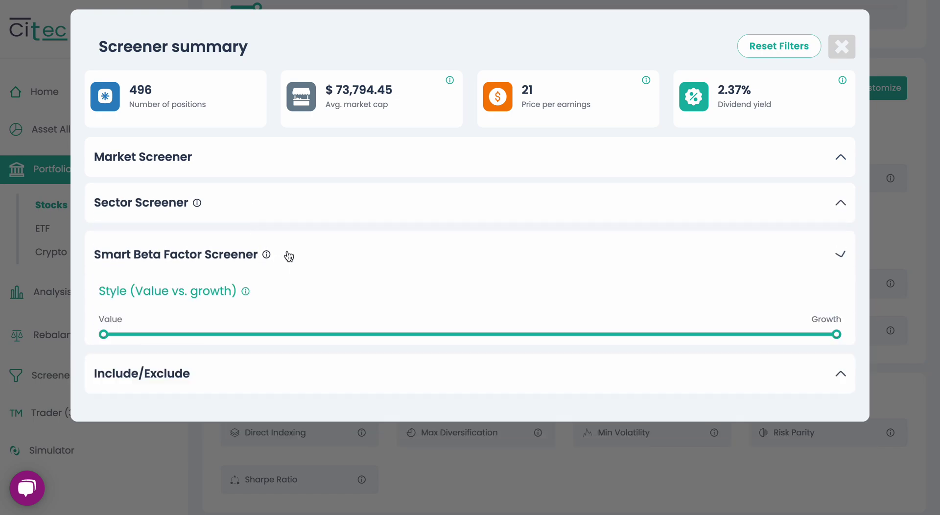
scroll(314, 266, down, 2)
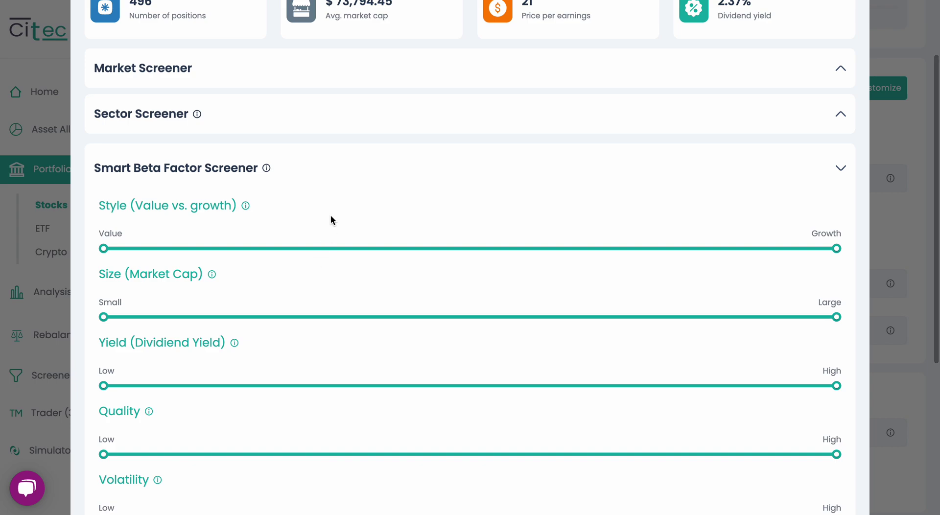
scroll(247, 308, down, 3)
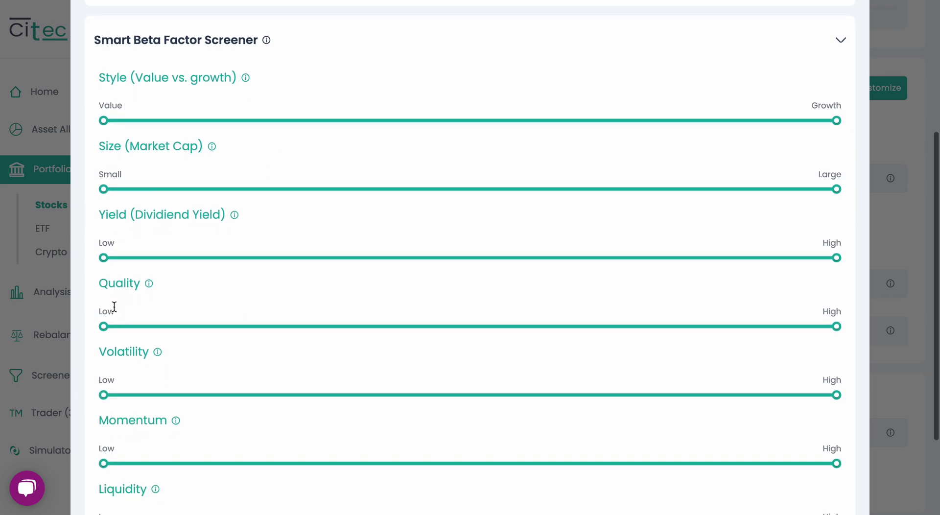
drag(104, 327, 546, 327)
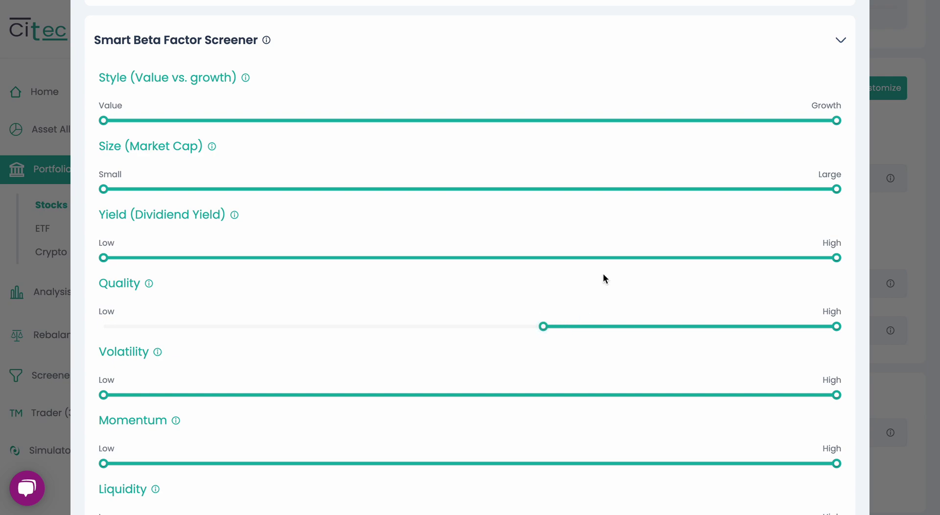
scroll(603, 279, down, 2)
scroll(604, 278, down, 3)
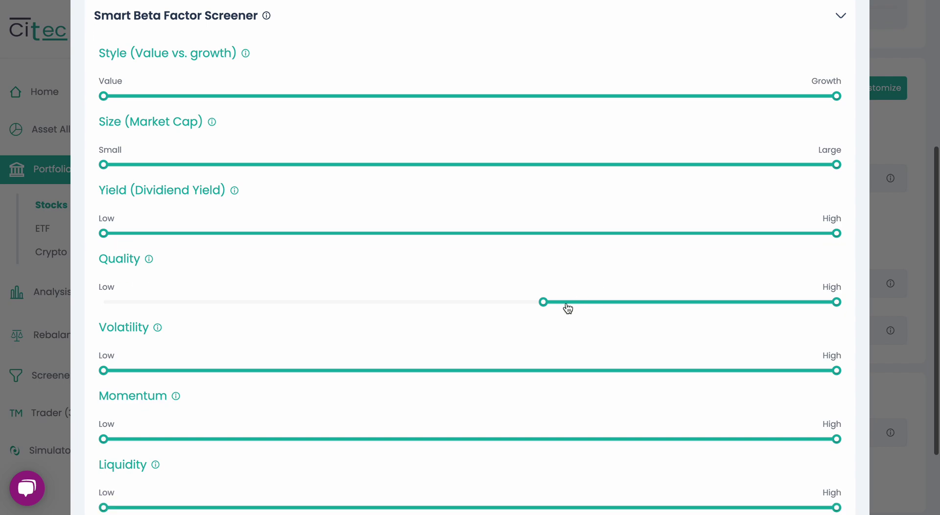
drag(544, 307, 578, 310)
Step: Lower the maximum Volatility to about the middle of its range in the Smart Beta Factor Screener
scroll(495, 234, down, 3)
scroll(373, 283, down, 5)
mouse_move(829, 280)
drag(834, 278, 469, 289)
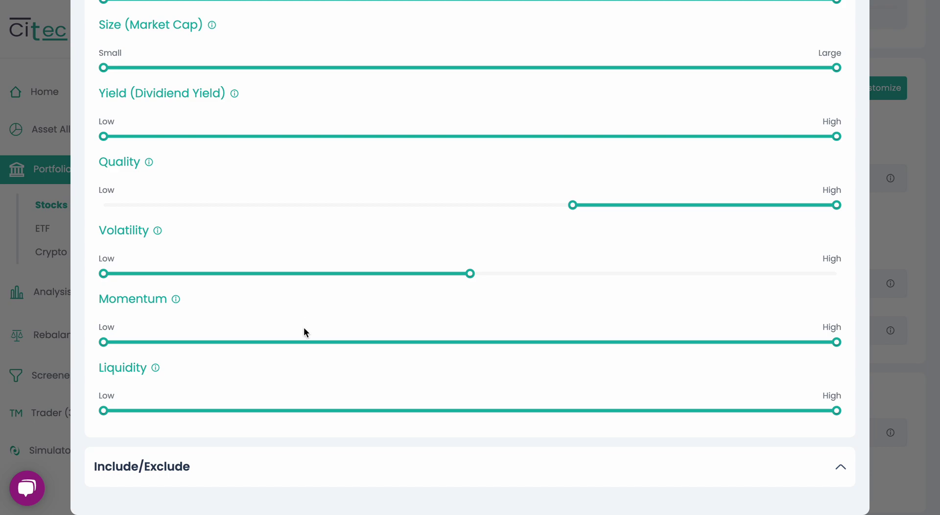
Step: Limit the Style factor to the value side, up to about 65% of its range, and check the screener summary's price per earnings and number of positions
scroll(226, 243, up, 1)
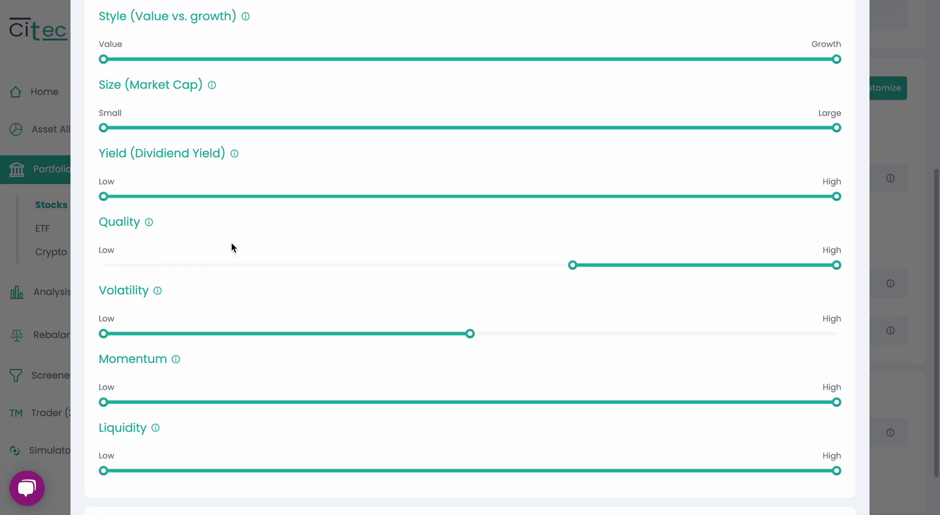
scroll(231, 243, up, 3)
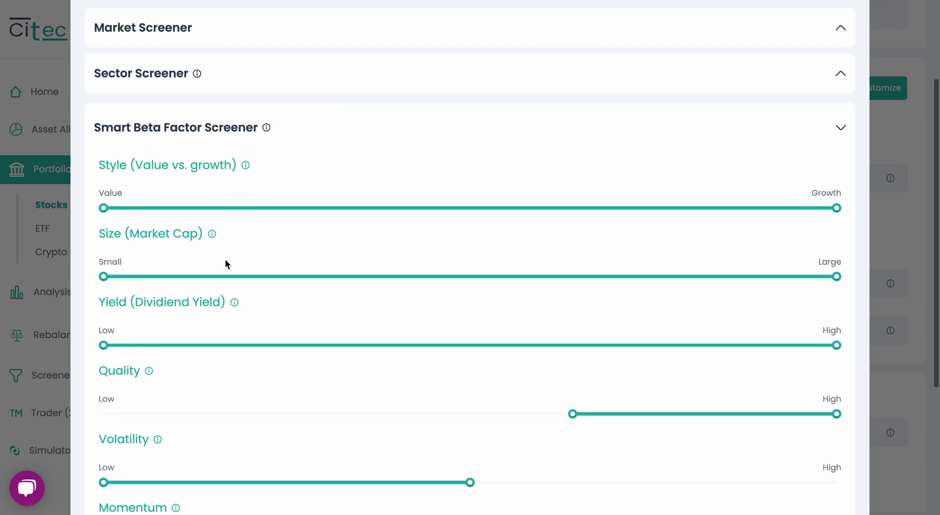
drag(836, 208, 584, 226)
scroll(639, 162, up, 3)
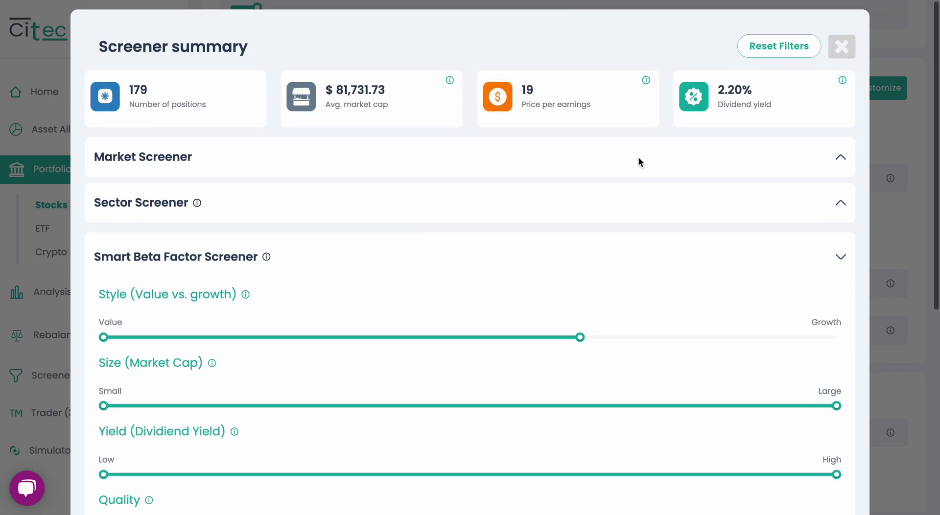
double_click(536, 78)
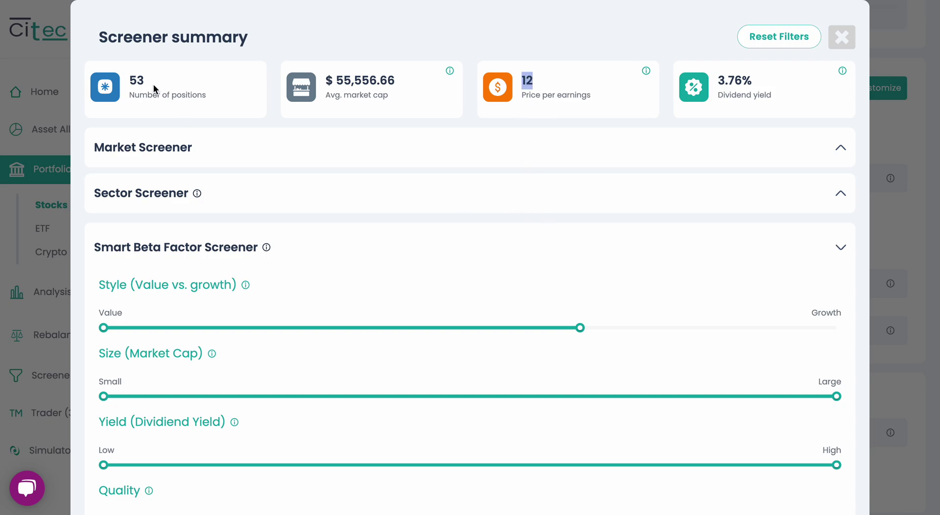
double_click(136, 80)
Step: Raise the minimum Liquidity to about a third of its range and check the screener summary's number of positions and dividend yield
scroll(257, 219, down, 6)
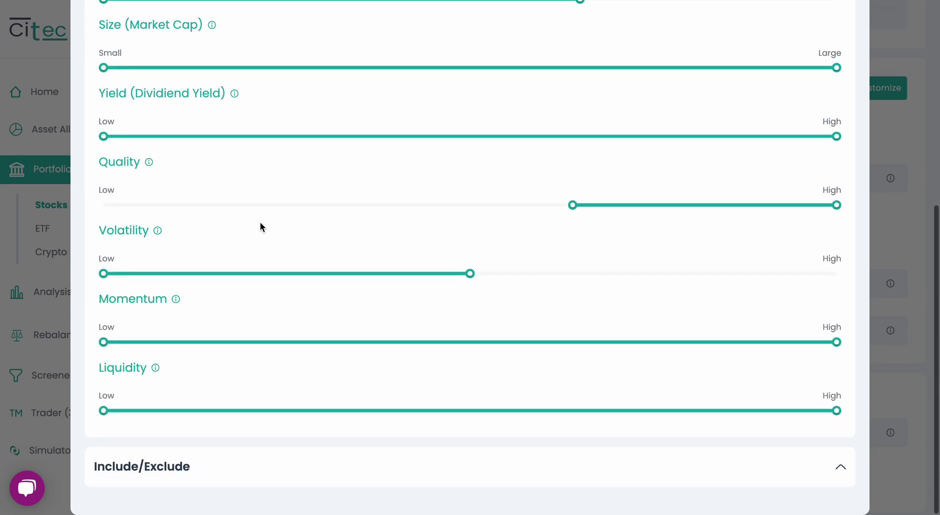
mouse_move(112, 412)
drag(103, 411, 353, 410)
scroll(443, 329, up, 6)
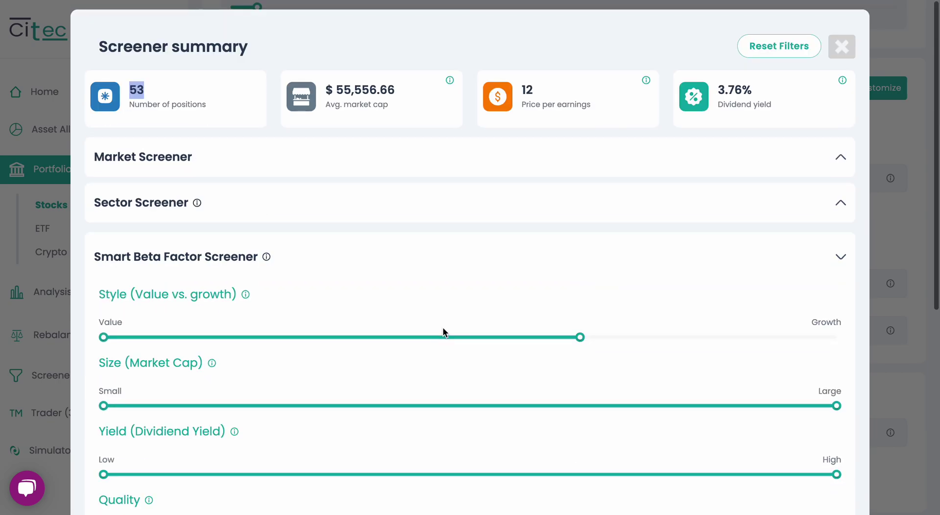
drag(151, 88, 122, 86)
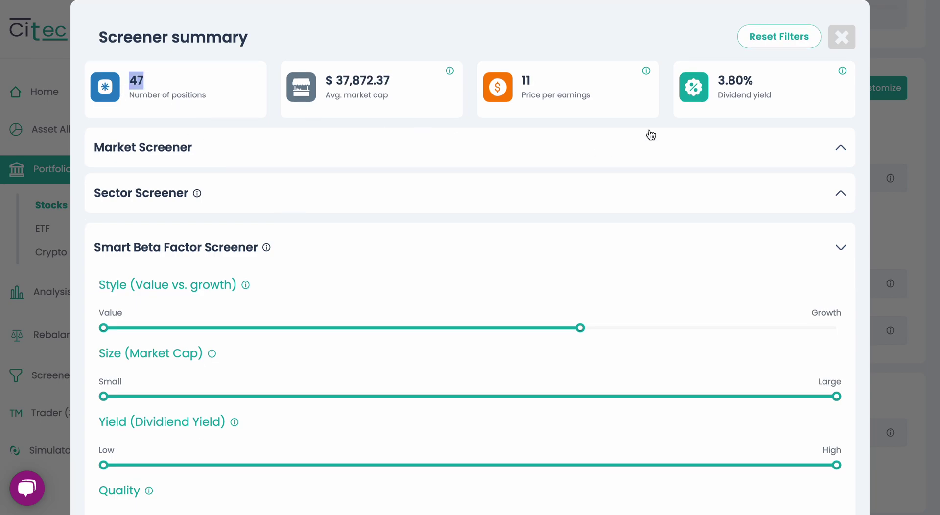
scroll(760, 183, down, 3)
scroll(760, 178, up, 2)
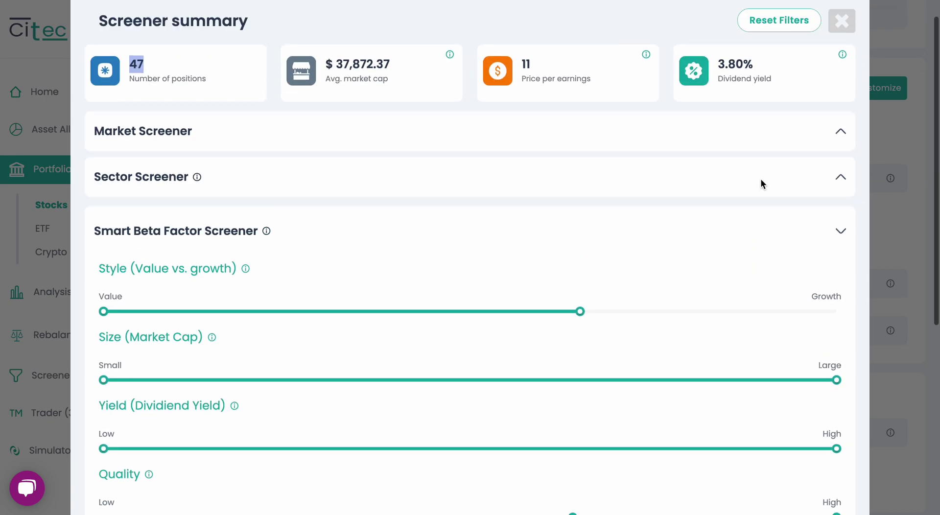
scroll(760, 178, up, 1)
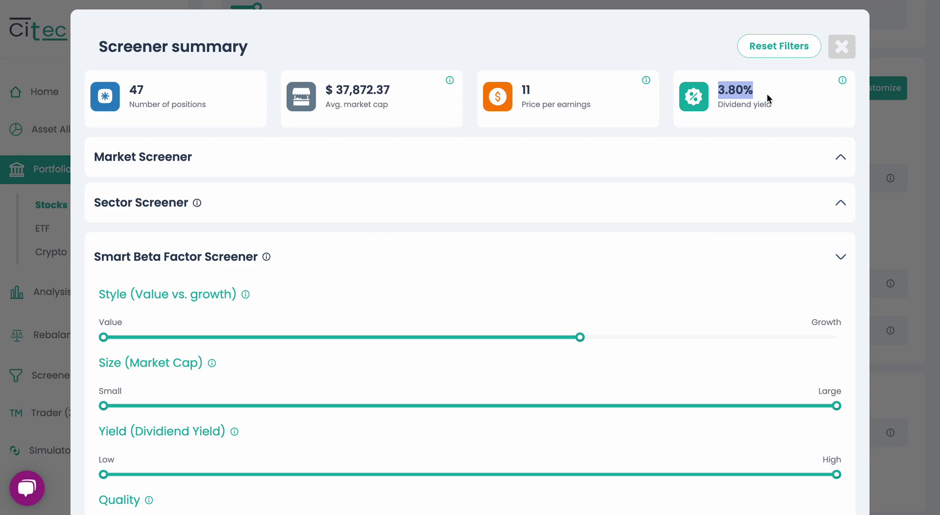
Step: Close the screener, choose Risk Parity as the objective, and run the optimization
click(841, 48)
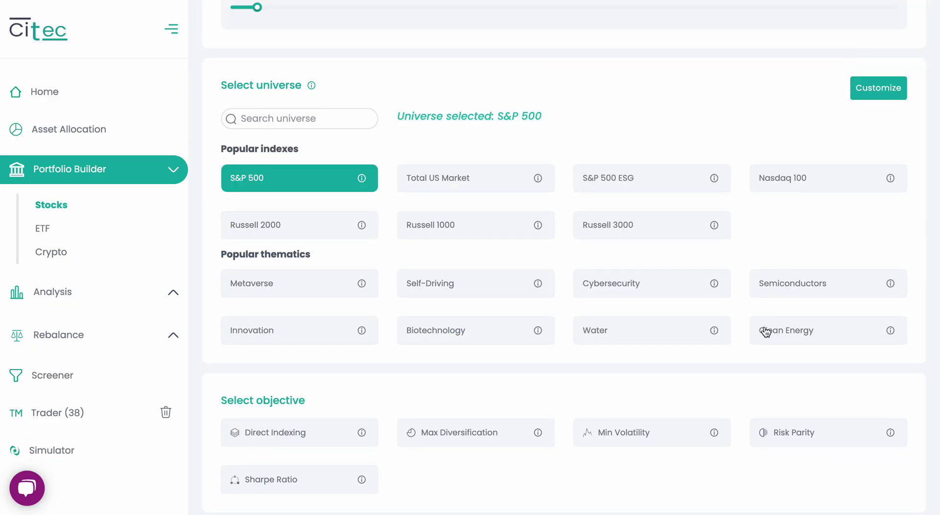
click(792, 434)
scroll(768, 204, up, 2)
scroll(768, 204, down, 5)
scroll(768, 203, up, 9)
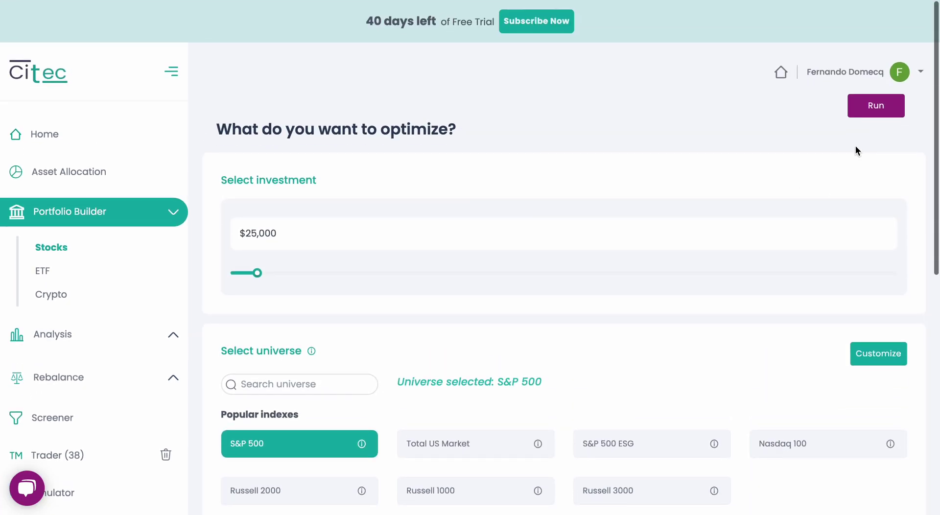
click(875, 115)
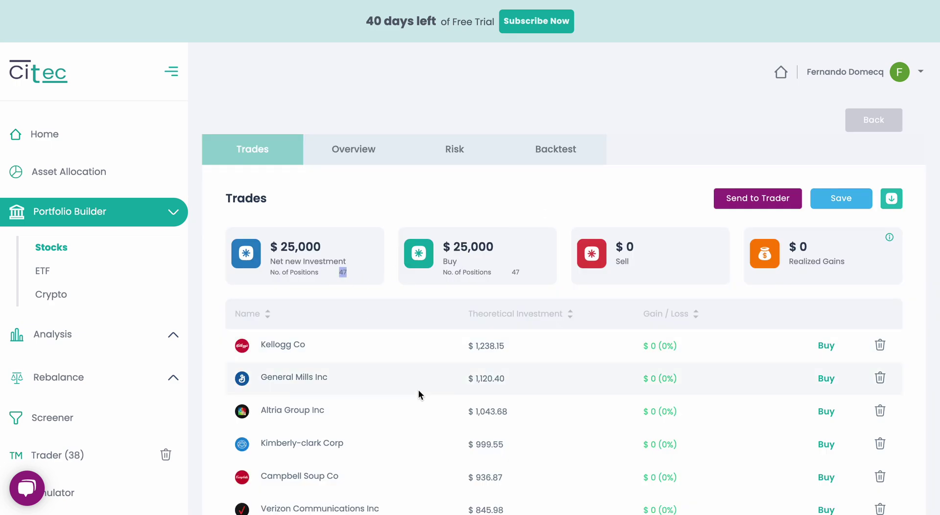
Step: Sort the proposed trades by theoretical investment from largest to smallest and look through them
scroll(418, 390, down, 5)
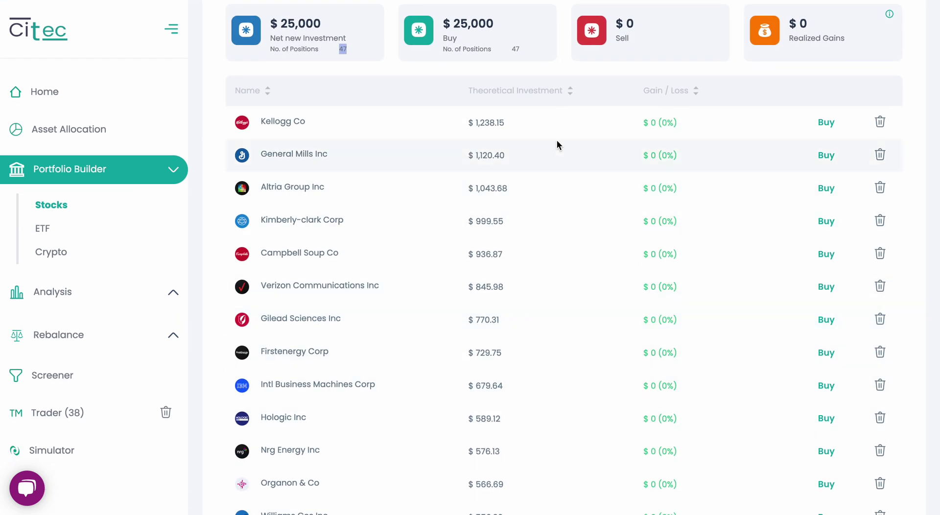
click(572, 93)
click(573, 98)
scroll(380, 263, up, 5)
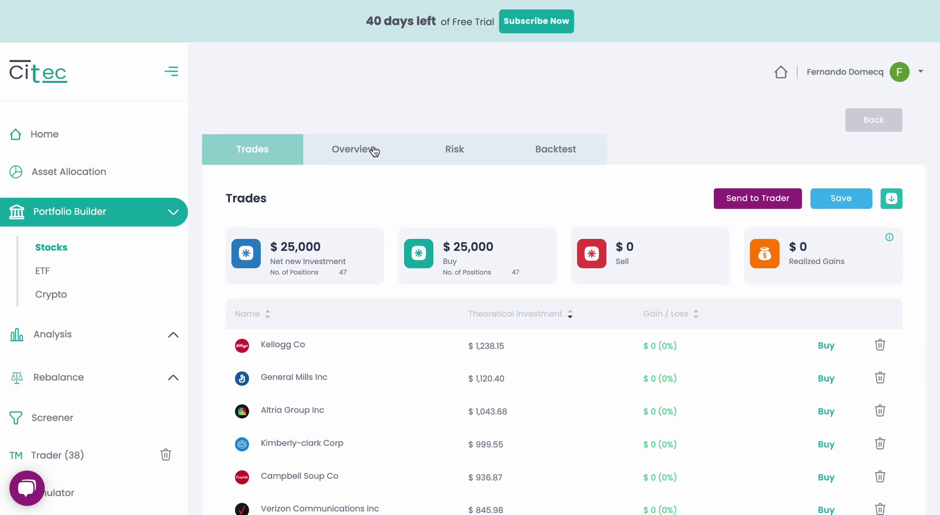
Step: Examine the portfolio overview's sector composition and key metrics, comparing its volatility with the benchmark
click(374, 150)
scroll(479, 286, down, 3)
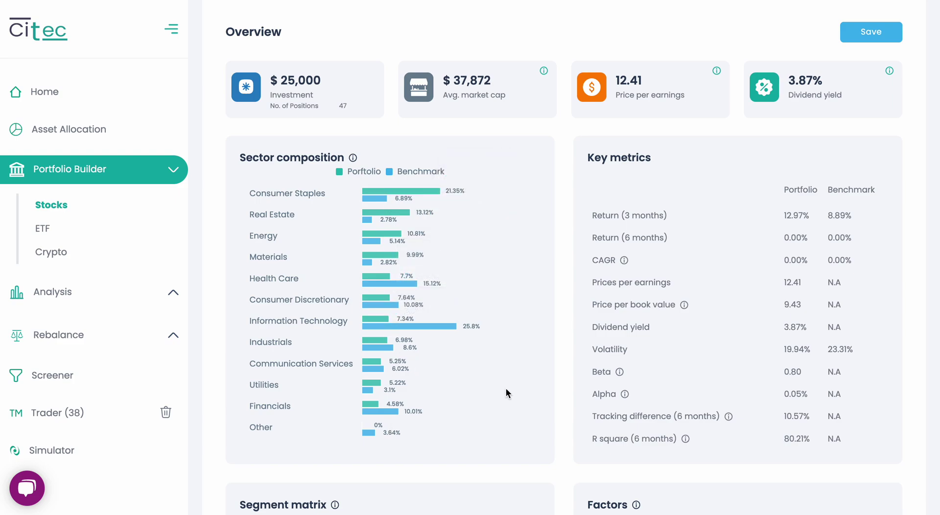
drag(786, 351, 832, 349)
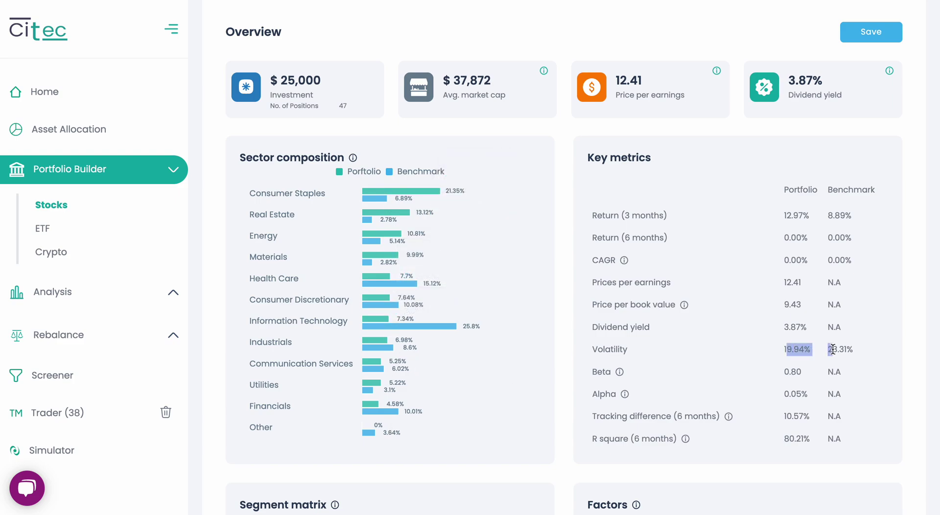
scroll(686, 203, up, 4)
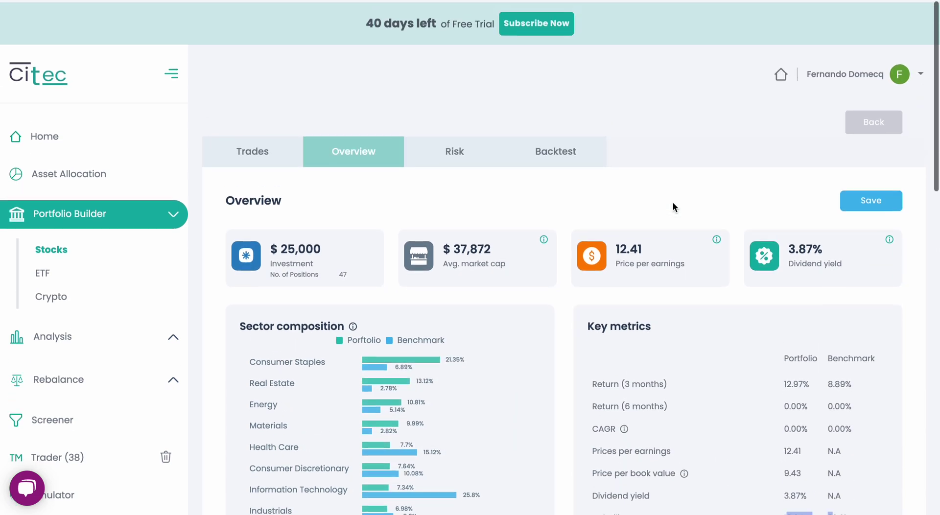
Step: Examine the risk parity portfolio's one-year performance backtest against the benchmark
click(558, 153)
scroll(532, 299, down, 5)
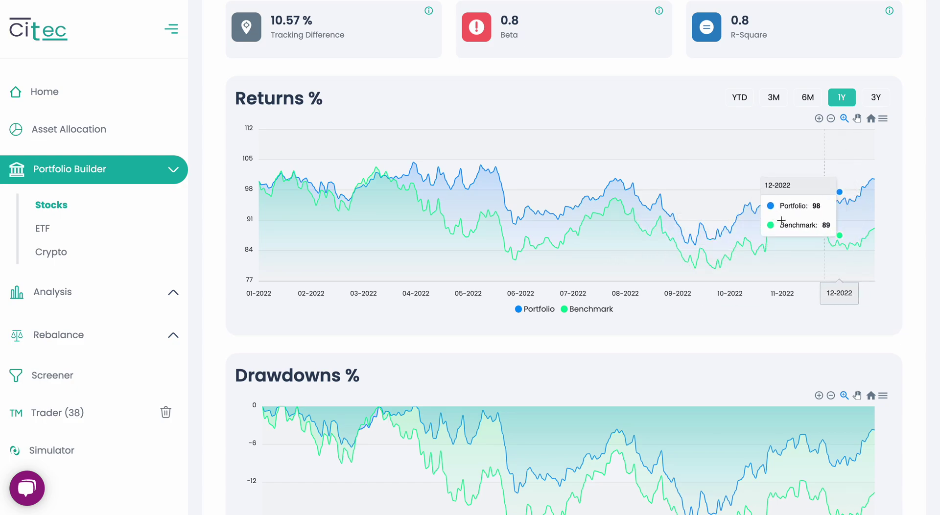
scroll(600, 189, up, 5)
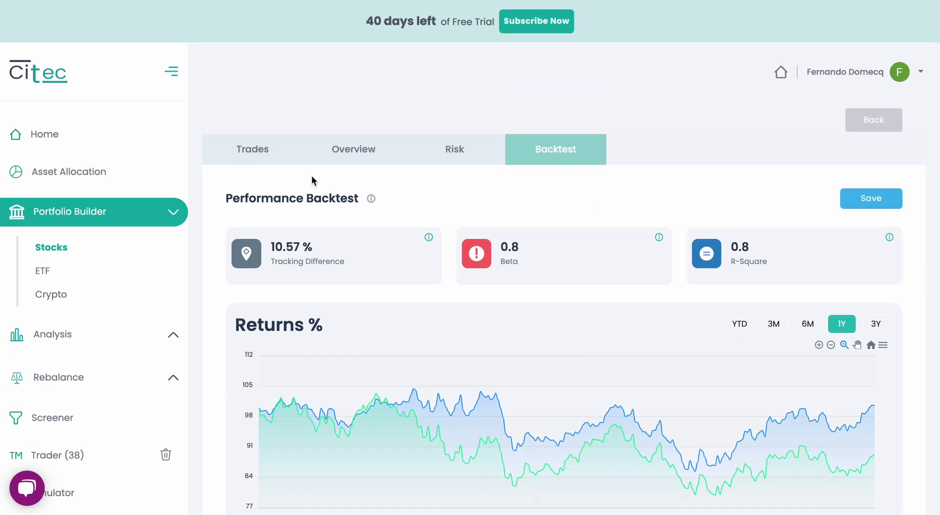
Step: Send the risk parity portfolio's proposed trades to the trader and review the full trade list and net new investment
click(254, 150)
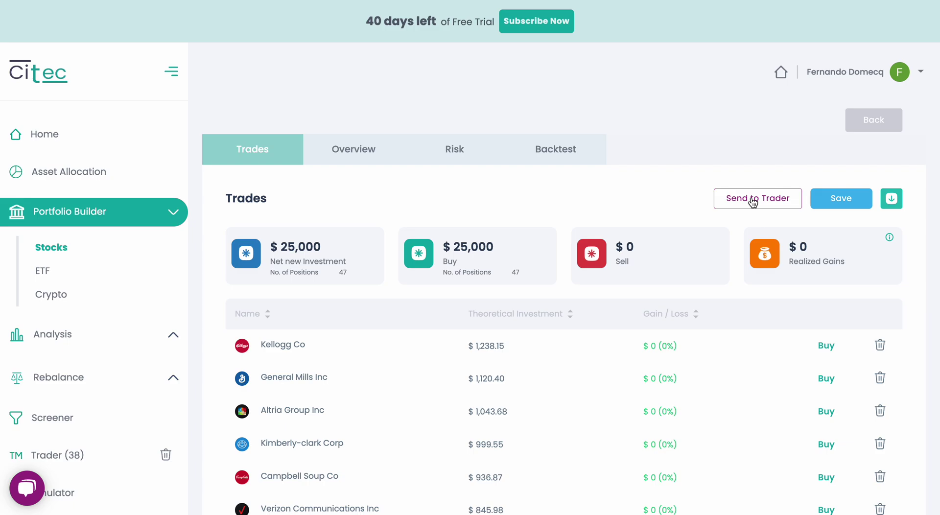
click(754, 201)
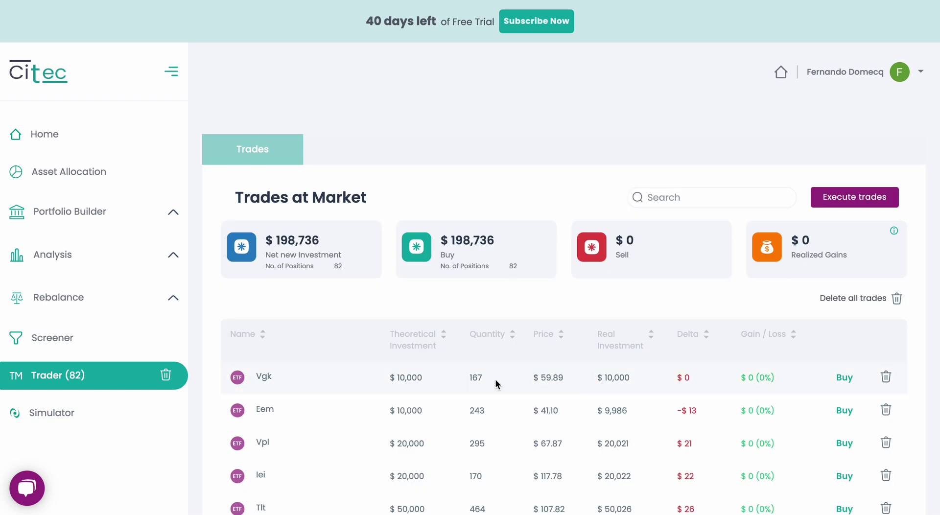
scroll(496, 382, down, 20)
scroll(496, 383, down, 20)
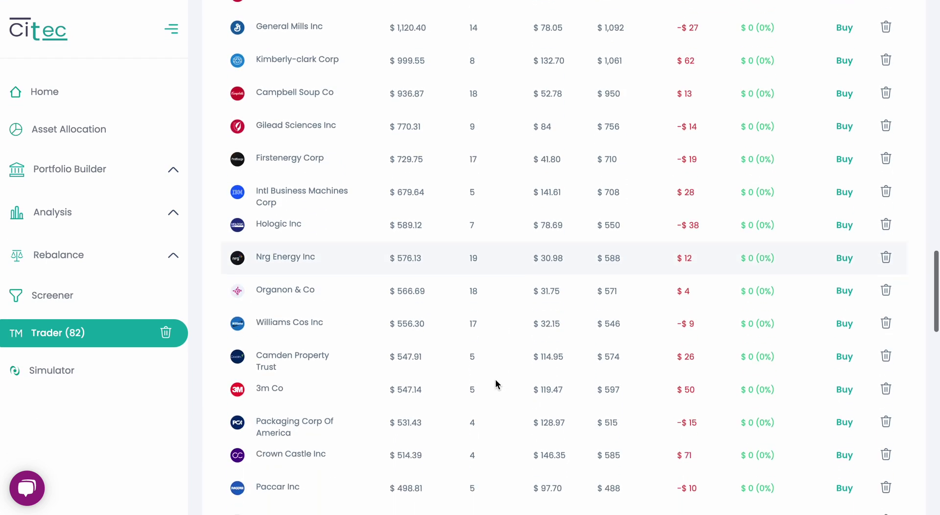
scroll(529, 260, up, 20)
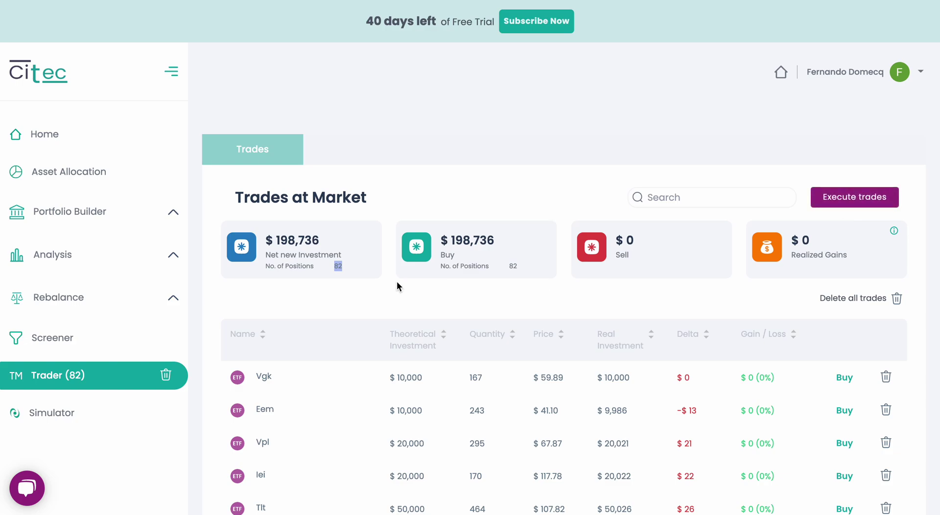
drag(323, 242, 267, 240)
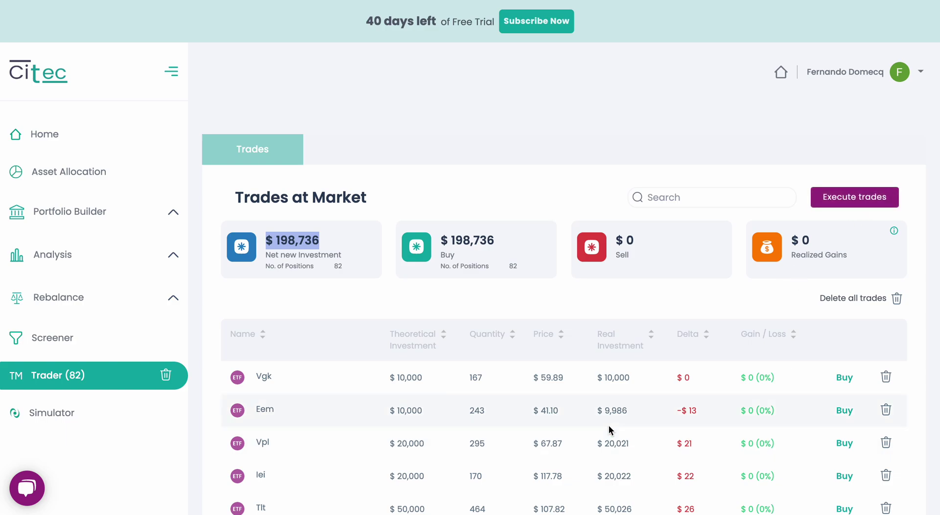
Step: Execute all the trades at market, confirm the execution, and review the result of each order
click(851, 201)
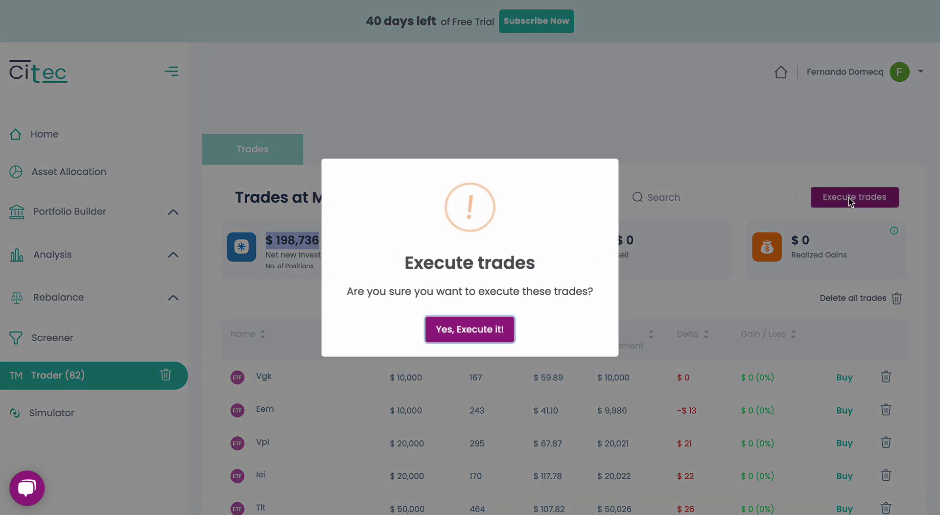
click(462, 338)
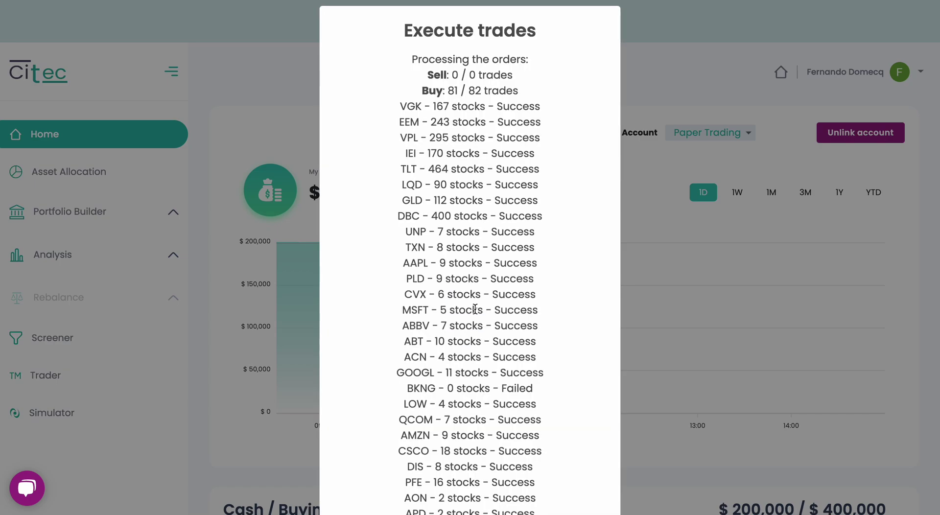
drag(409, 106, 499, 93)
click(450, 93)
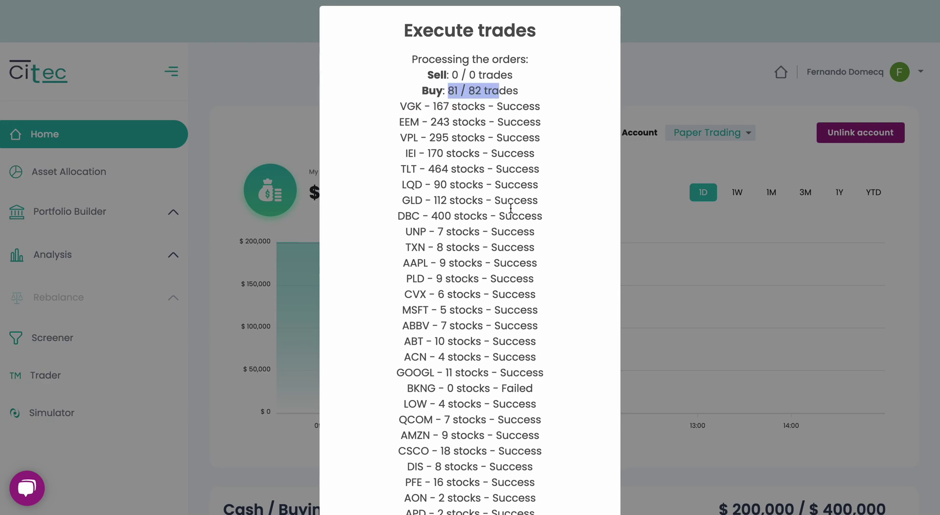
scroll(518, 399, down, 19)
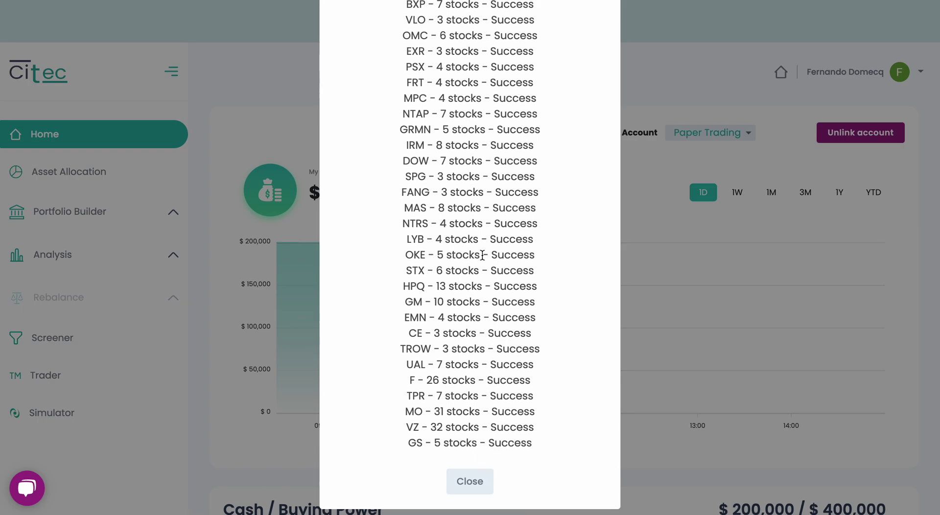
scroll(483, 255, up, 19)
scroll(483, 255, down, 19)
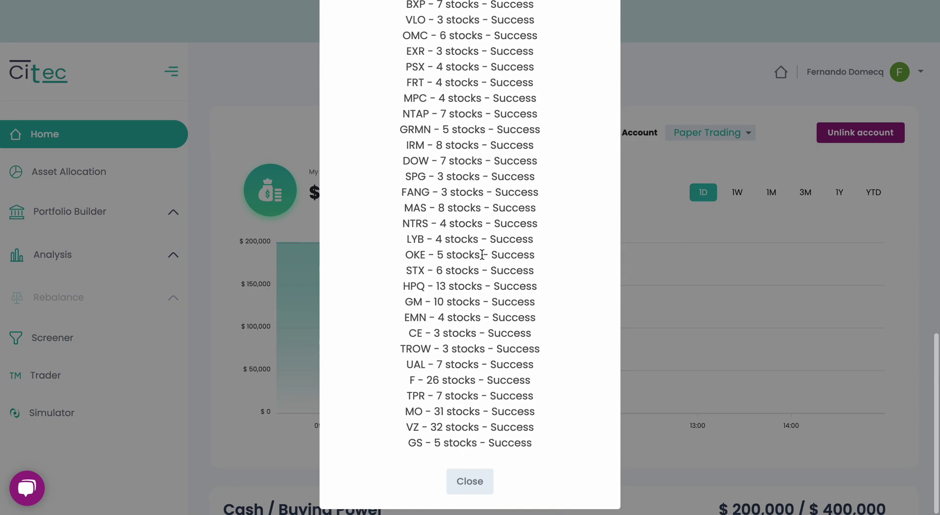
Step: Close the order results and look over the account's investments, ideas and saved screener on the home page
click(471, 482)
scroll(499, 449, down, 10)
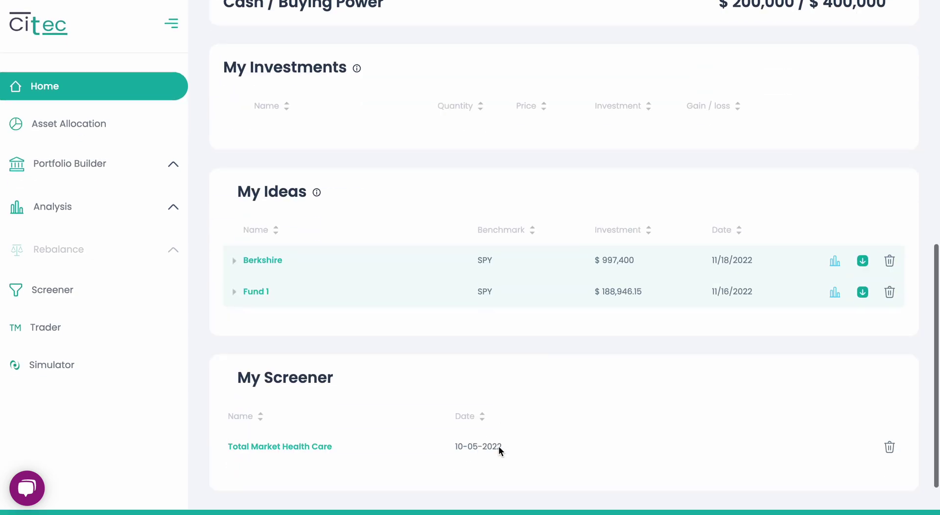
scroll(382, 221, up, 5)
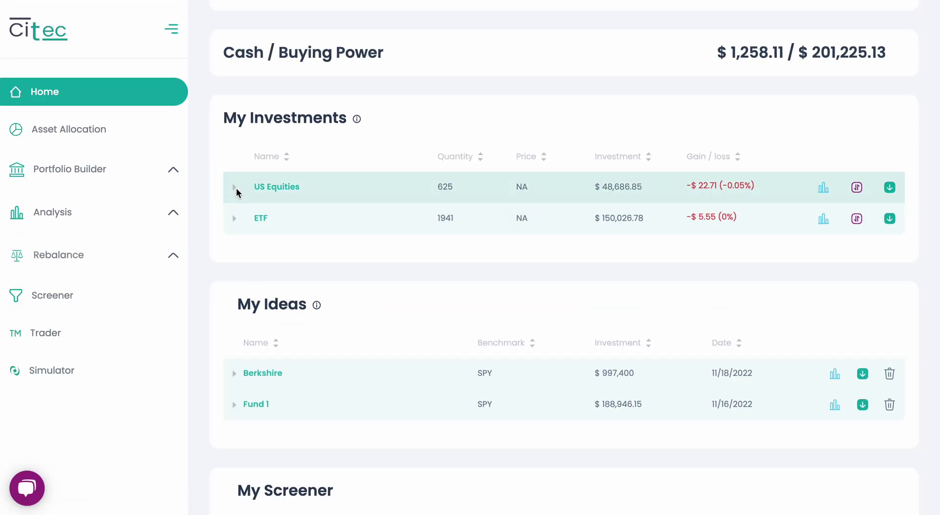
Step: Expand the US Equities investment, review its individual stock holdings and the account's equity chart, and collapse it again
click(234, 187)
scroll(373, 360, down, 20)
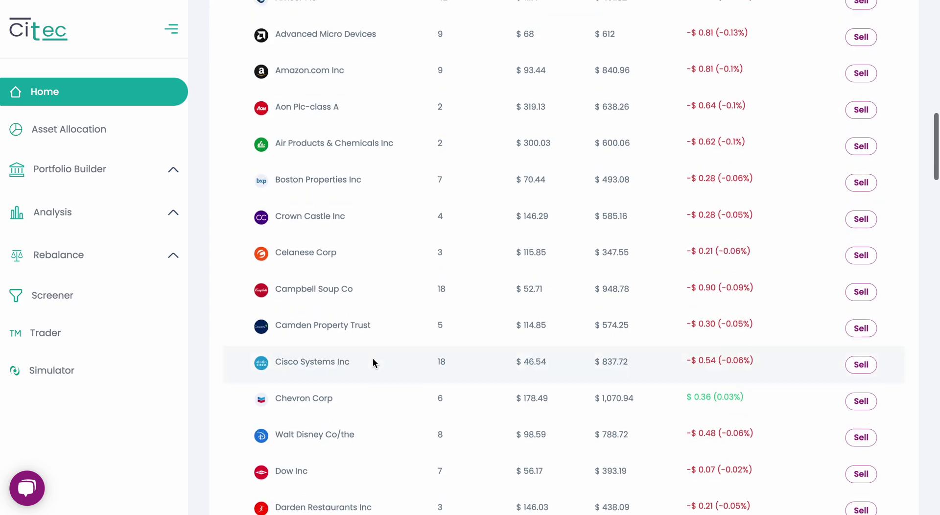
scroll(373, 365, up, 20)
scroll(343, 372, down, 7)
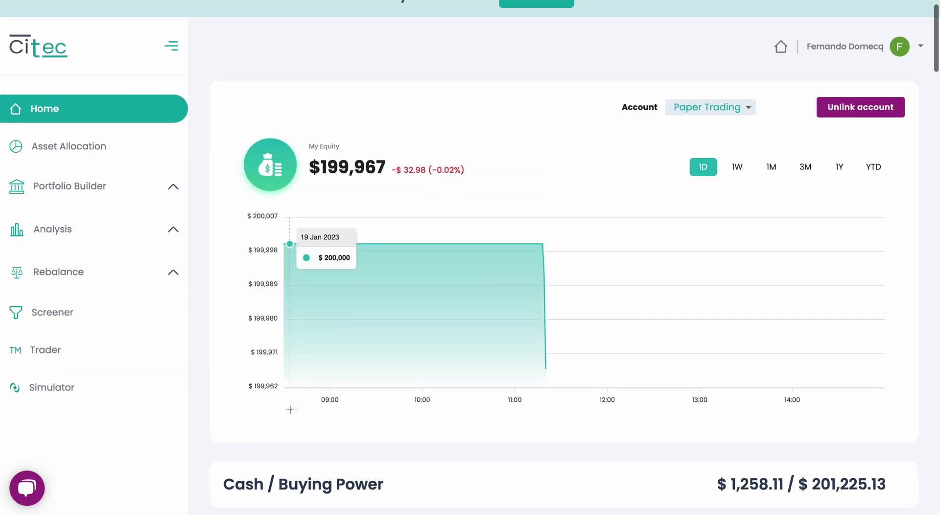
click(231, 351)
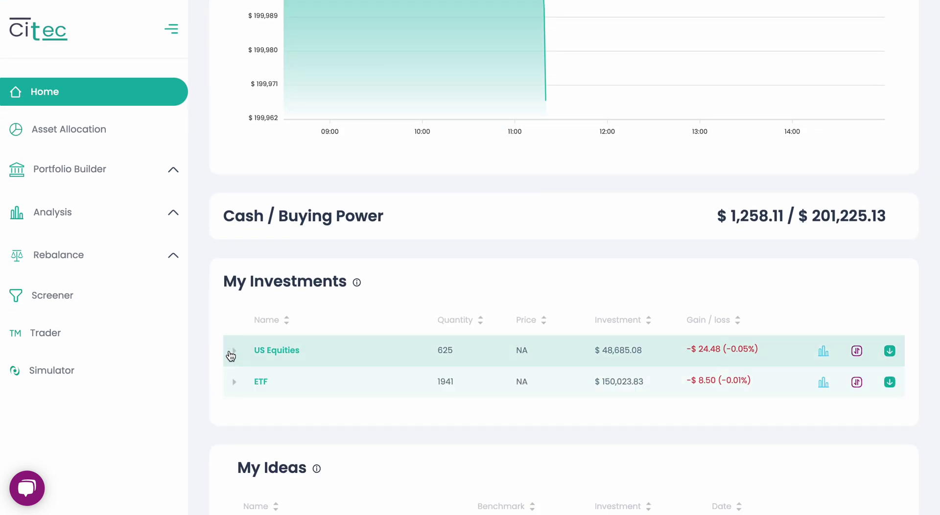
Step: Expand the ETF investment, review its individual fund holdings, and collapse it again
click(236, 377)
scroll(319, 400, down, 5)
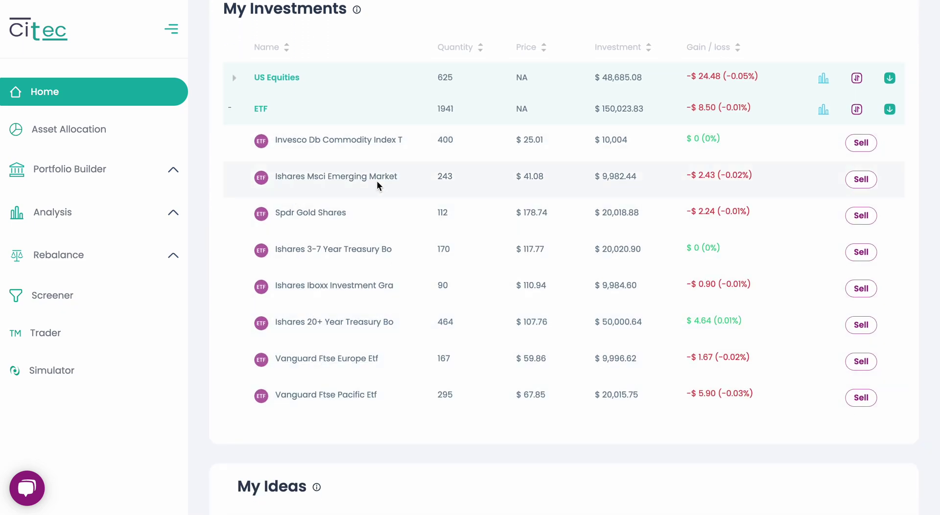
click(230, 111)
scroll(357, 147, up, 1)
scroll(357, 147, up, 2)
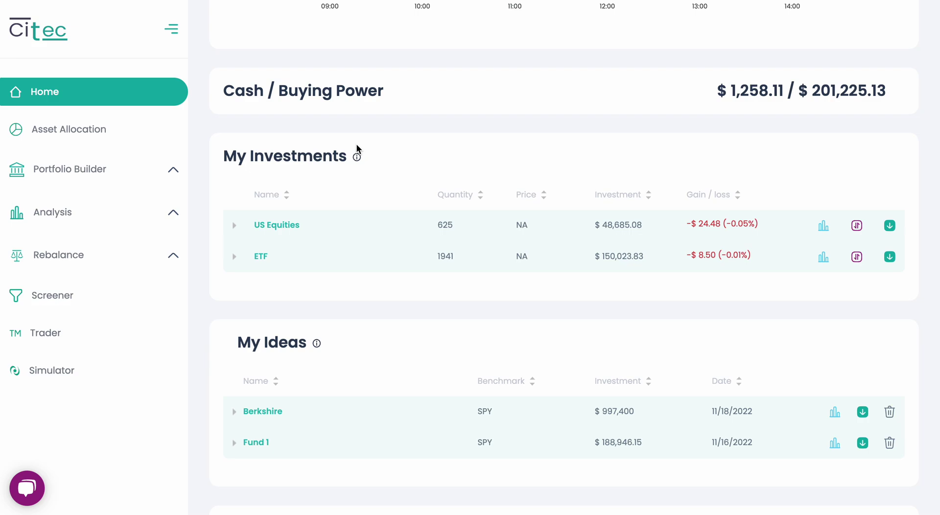
key(super+shift+5)
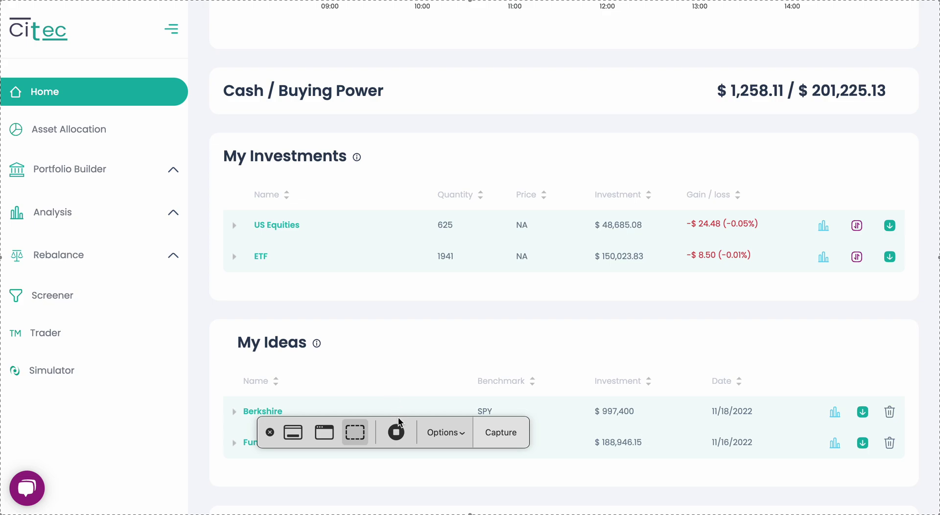